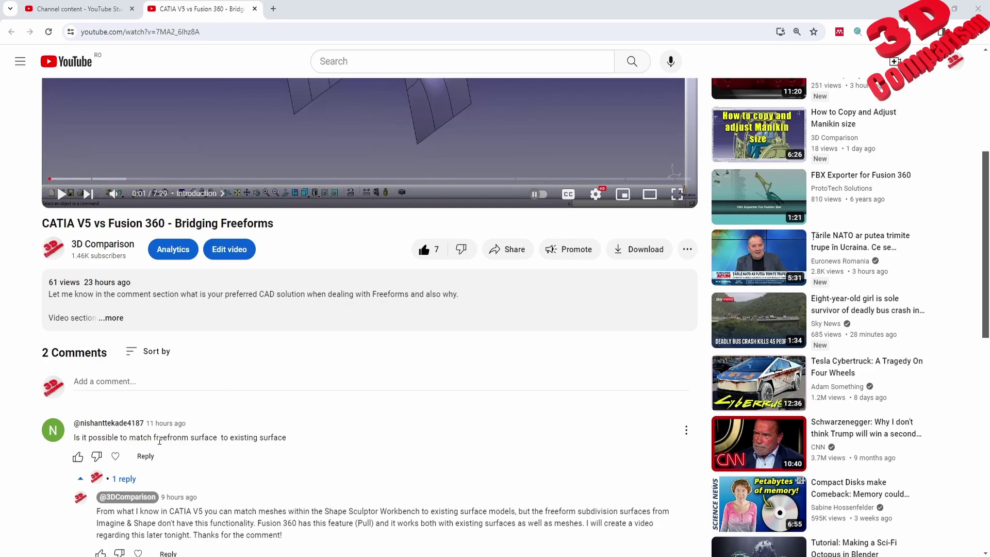
Step: Highlight the phrase 'freefronm surface' in the first comment
{"action": "left_click_drag", "start_coordinate": [154, 438], "coordinate": [217, 442]}
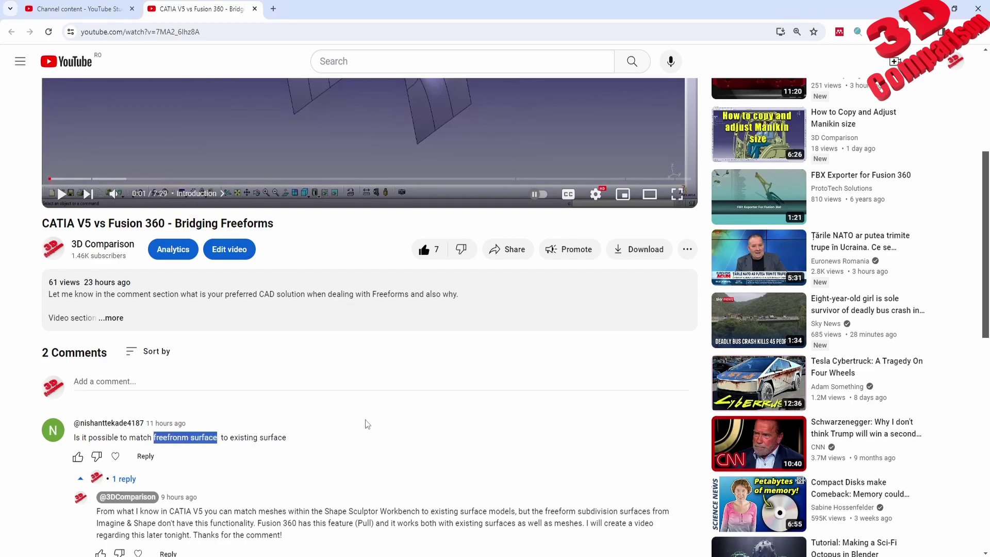
{"action": "scroll", "coordinate": [391, 454], "scroll_direction": "up", "scroll_amount": 4}
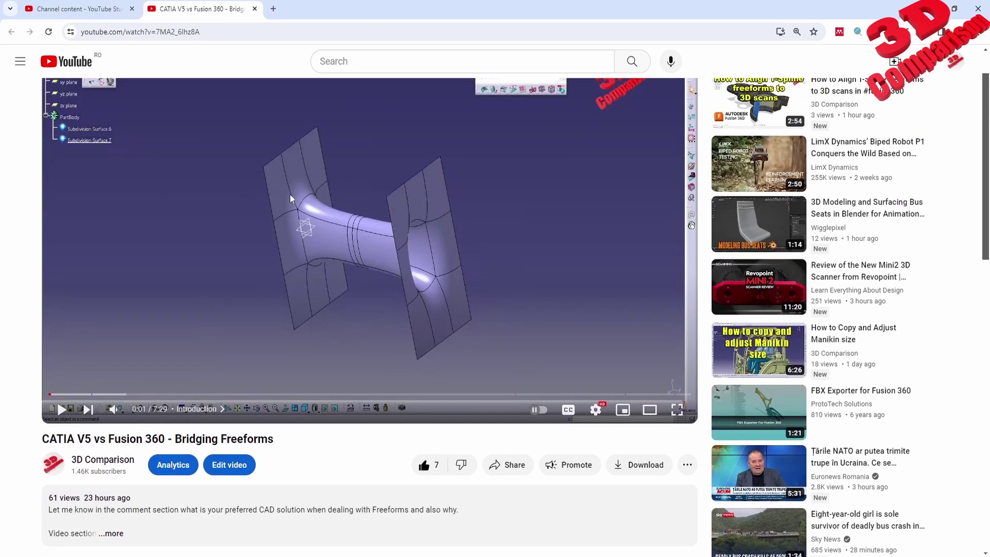
{"action": "scroll", "coordinate": [290, 198], "scroll_direction": "up", "scroll_amount": 1}
{"action": "scroll", "coordinate": [367, 307], "scroll_direction": "down", "scroll_amount": 7}
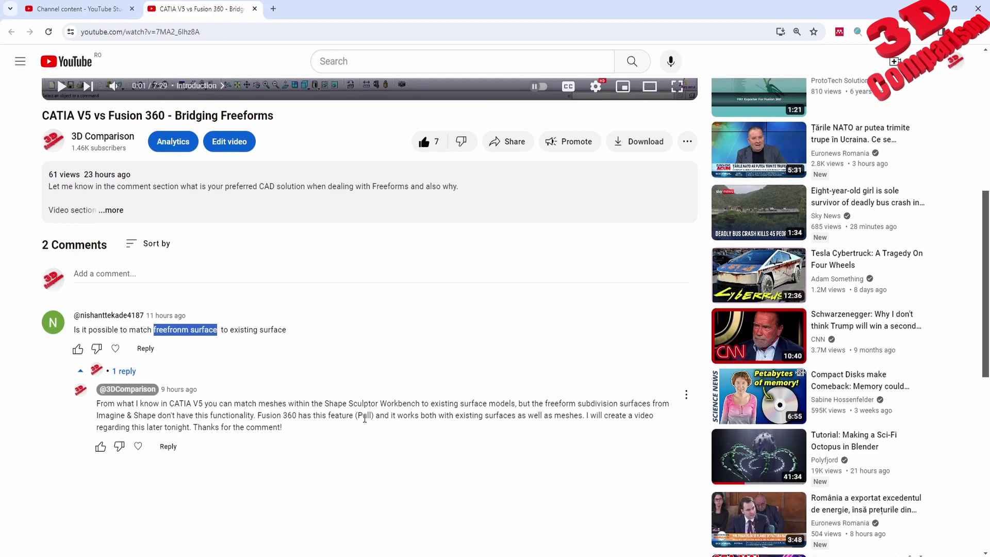
{"action": "left_click", "coordinate": [236, 330]}
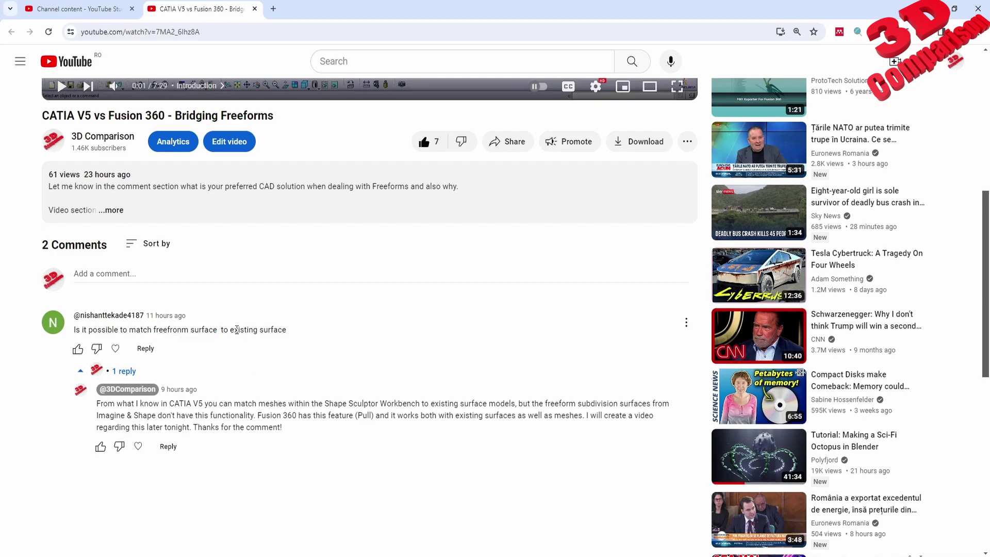
{"action": "left_click_drag", "start_coordinate": [212, 331], "coordinate": [154, 328]}
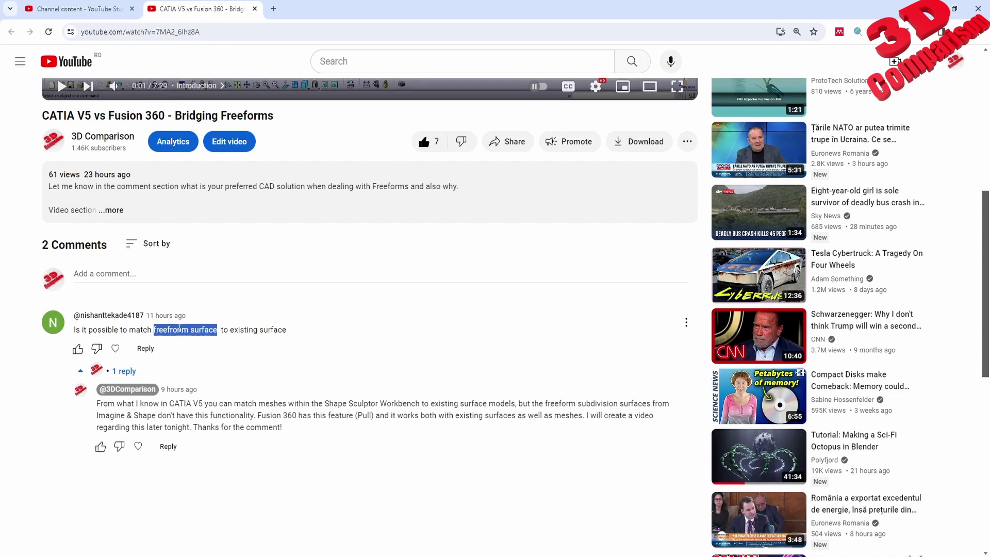
Step: Highlight 'existing surface', then switch to the YouTube Studio Channel content tab
{"action": "left_click_drag", "start_coordinate": [230, 331], "coordinate": [302, 335]}
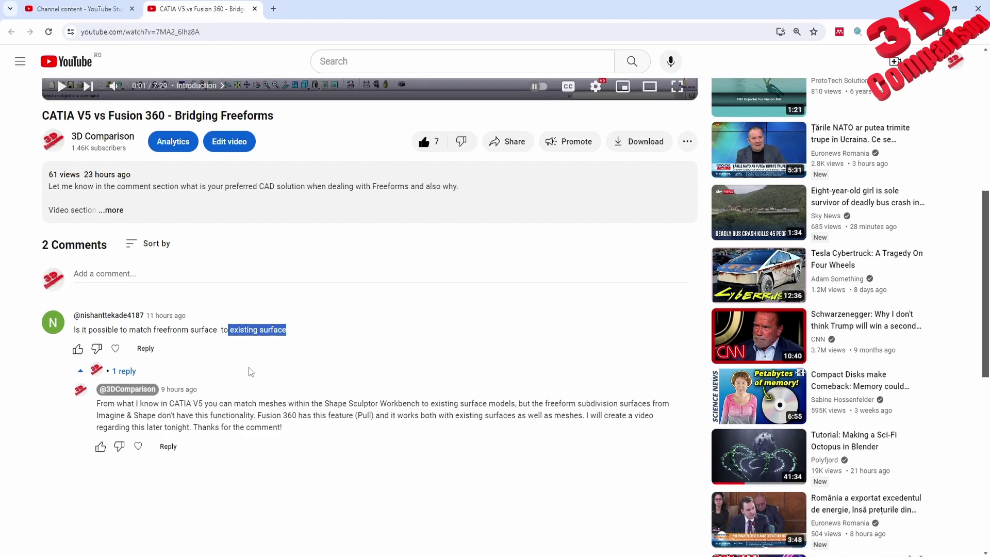
{"action": "scroll", "coordinate": [249, 367], "scroll_direction": "up", "scroll_amount": 3}
{"action": "left_click", "coordinate": [77, 9]}
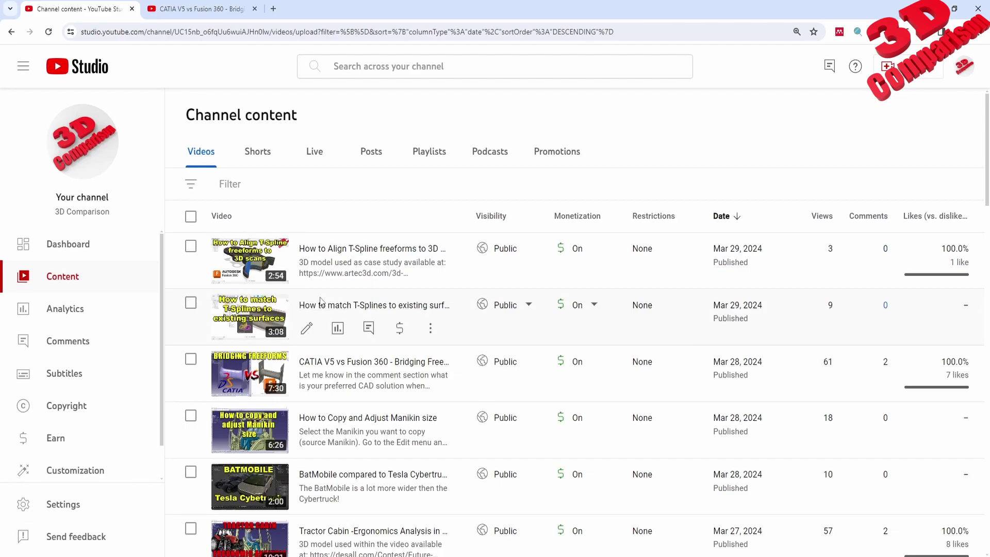
Step: Return to the 'CATIA V5 vs Fusion 360 - Bridging Freeforms' video tab and scroll up to the player
{"action": "left_click", "coordinate": [182, 9]}
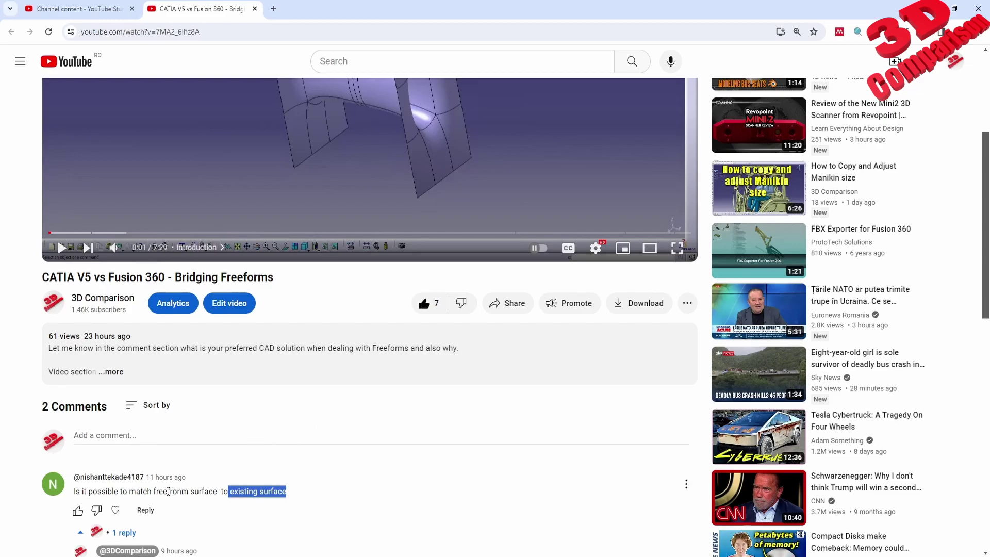
{"action": "scroll", "coordinate": [223, 487], "scroll_direction": "up", "scroll_amount": 4}
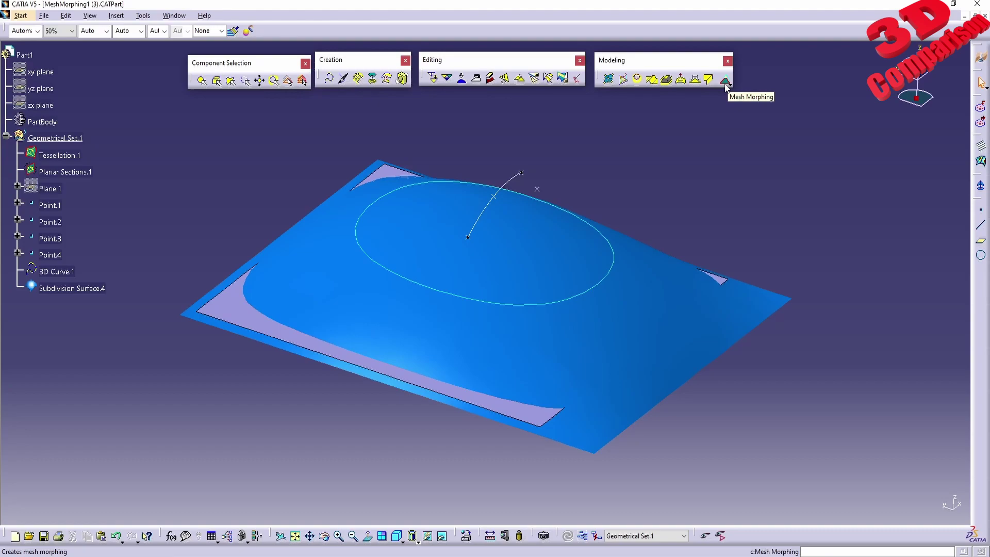
{"action": "left_click", "coordinate": [725, 81]}
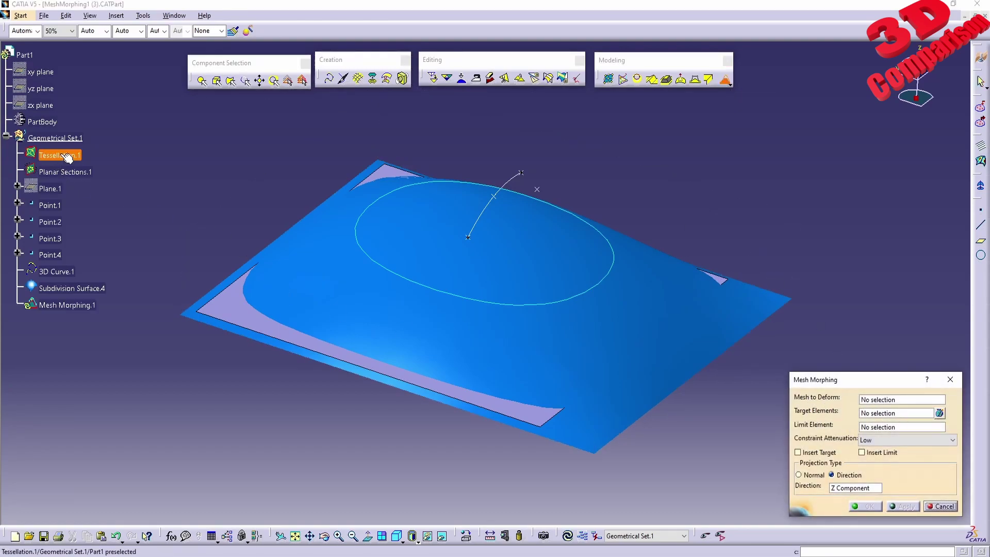
{"action": "left_click", "coordinate": [67, 156]}
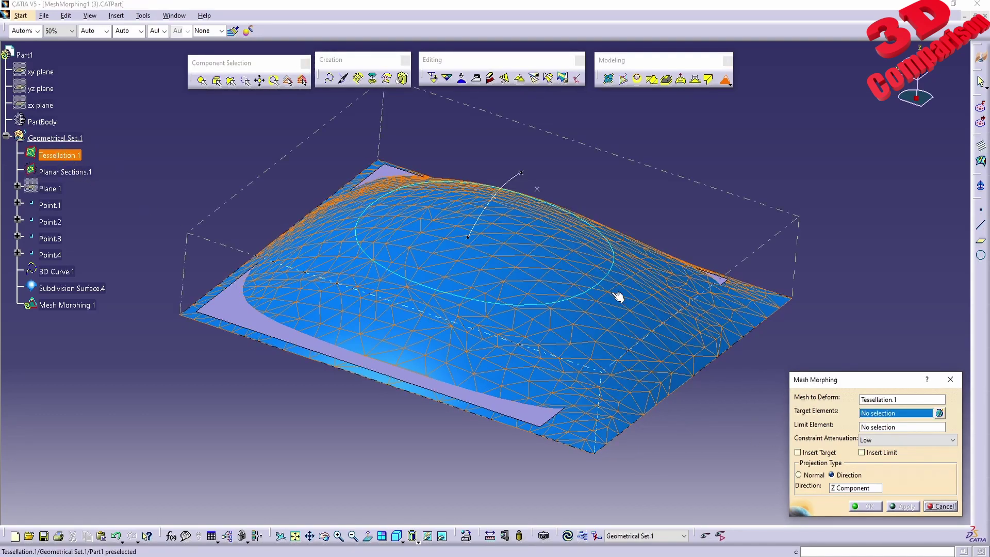
{"action": "left_click", "coordinate": [488, 215]}
{"action": "left_click", "coordinate": [907, 440]}
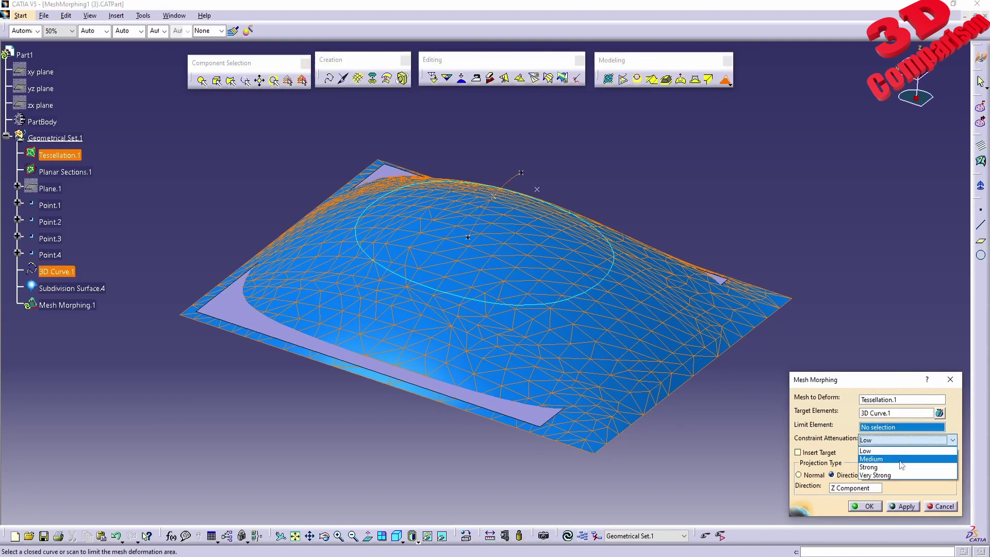
{"action": "left_click", "coordinate": [896, 463]}
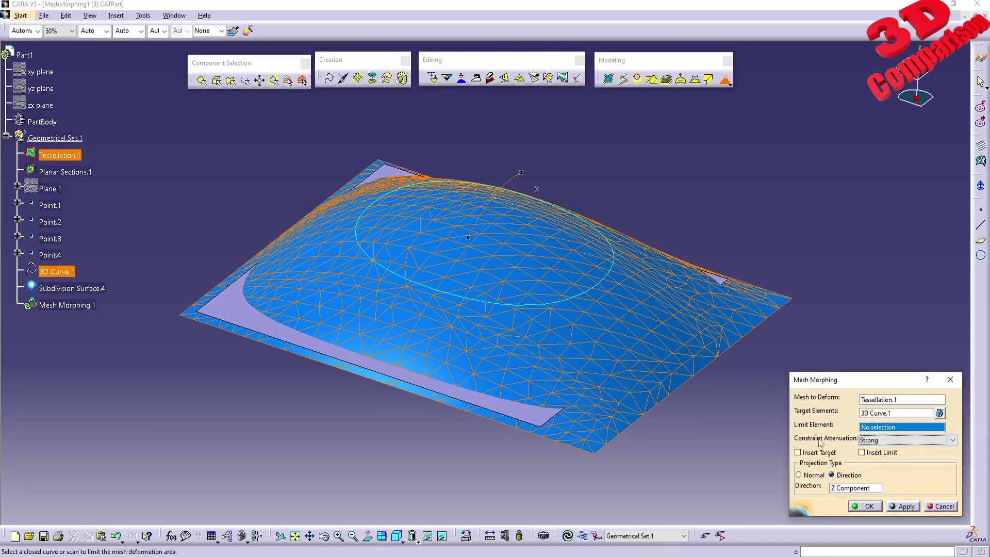
{"action": "left_click", "coordinate": [900, 502]}
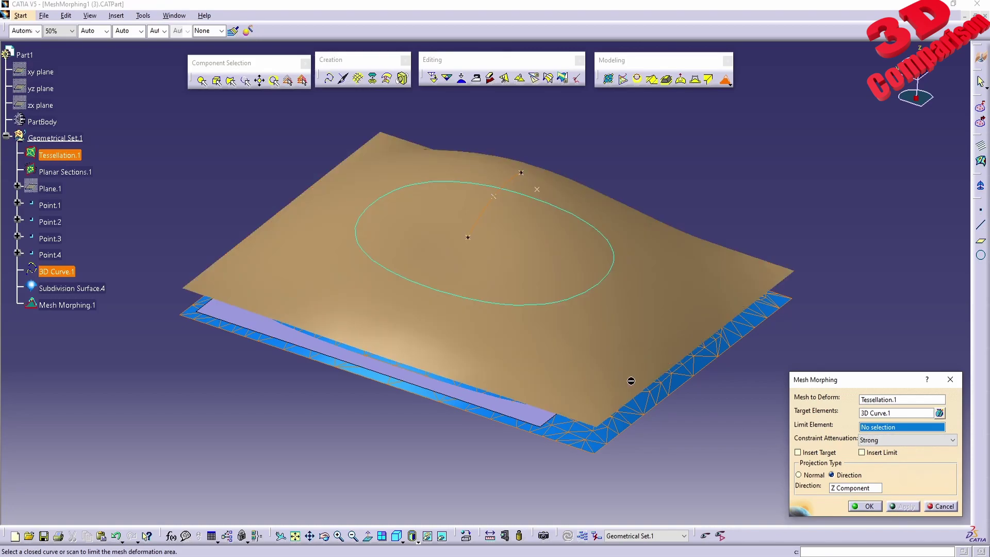
{"action": "middle_click_drag", "start_coordinate": [629, 380], "coordinate": [533, 218]}
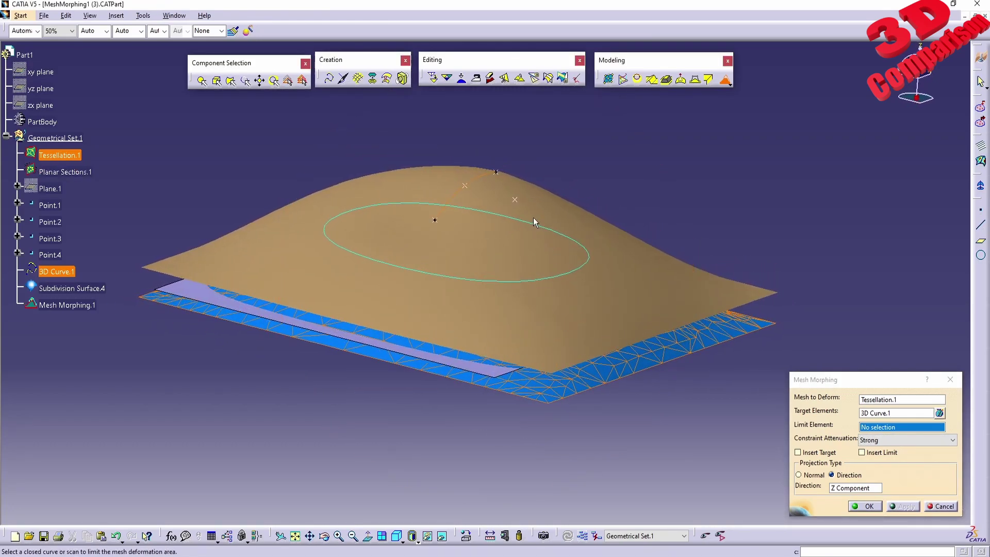
{"action": "left_click", "coordinate": [901, 441]}
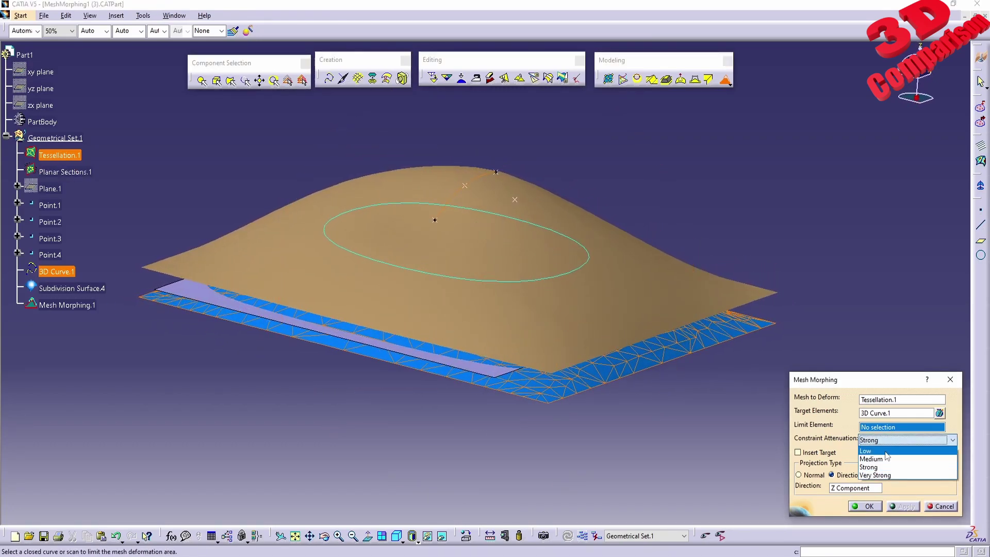
{"action": "left_click", "coordinate": [880, 466]}
{"action": "left_click", "coordinate": [903, 507]}
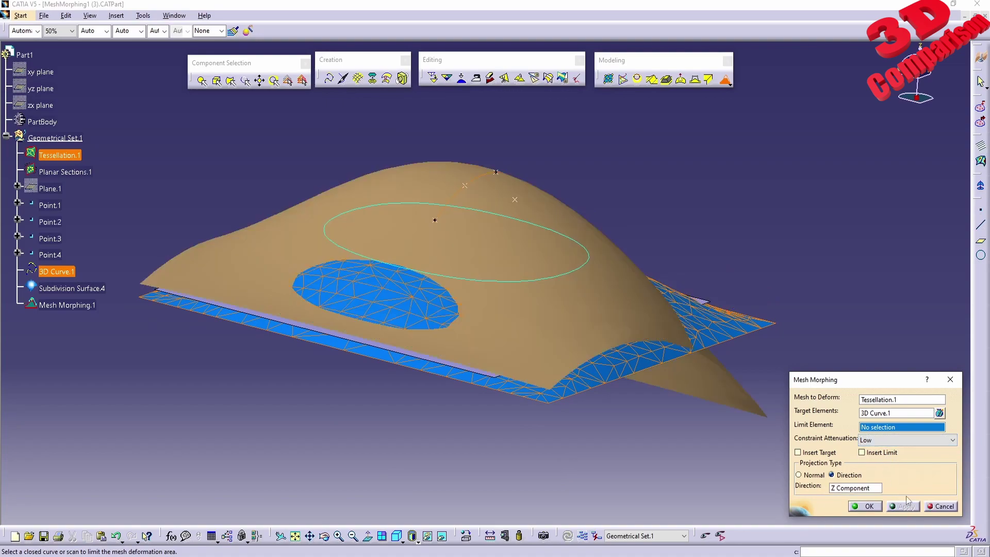
{"action": "left_click", "coordinate": [901, 413]}
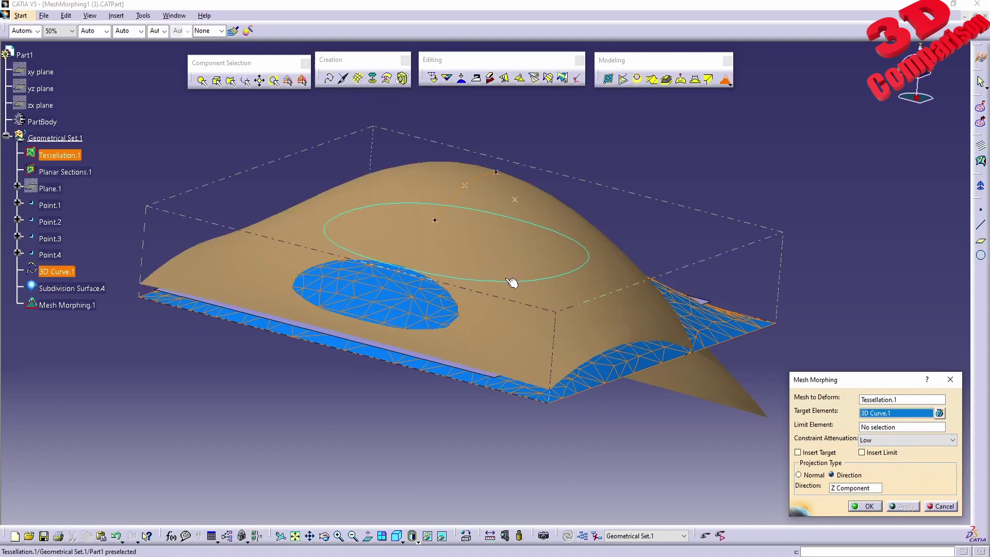
{"action": "left_click", "coordinate": [515, 287]}
{"action": "left_click", "coordinate": [905, 507]}
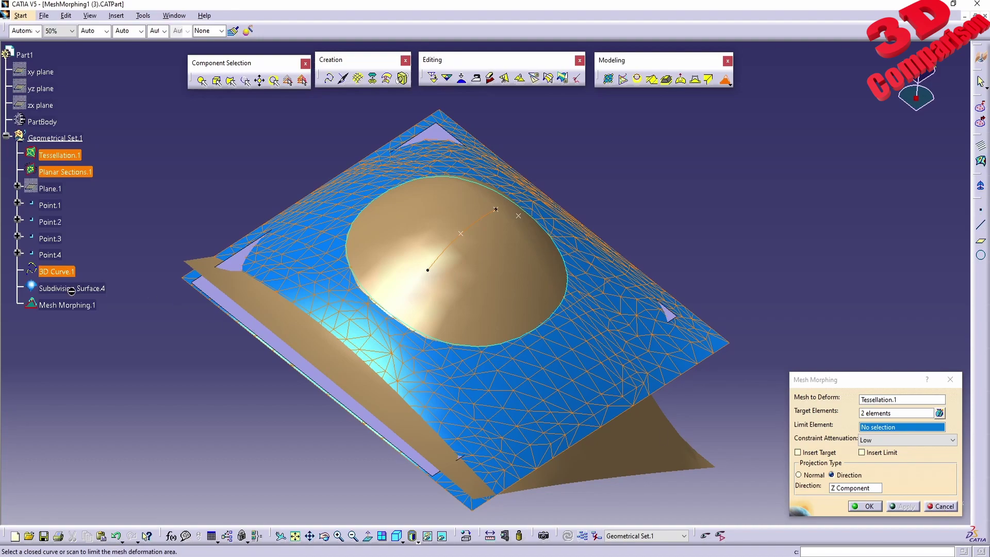
{"action": "left_click", "coordinate": [943, 506]}
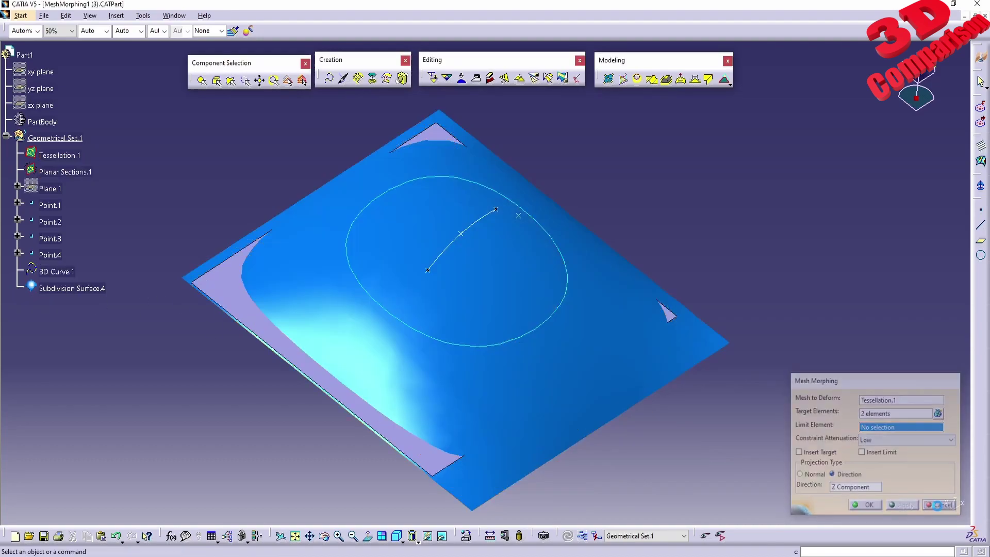
Step: Pull Subdivision Surface.4 up along Z into a broader dome, accept it, and start a Mesh Morphing
{"action": "double_click", "coordinate": [77, 288]}
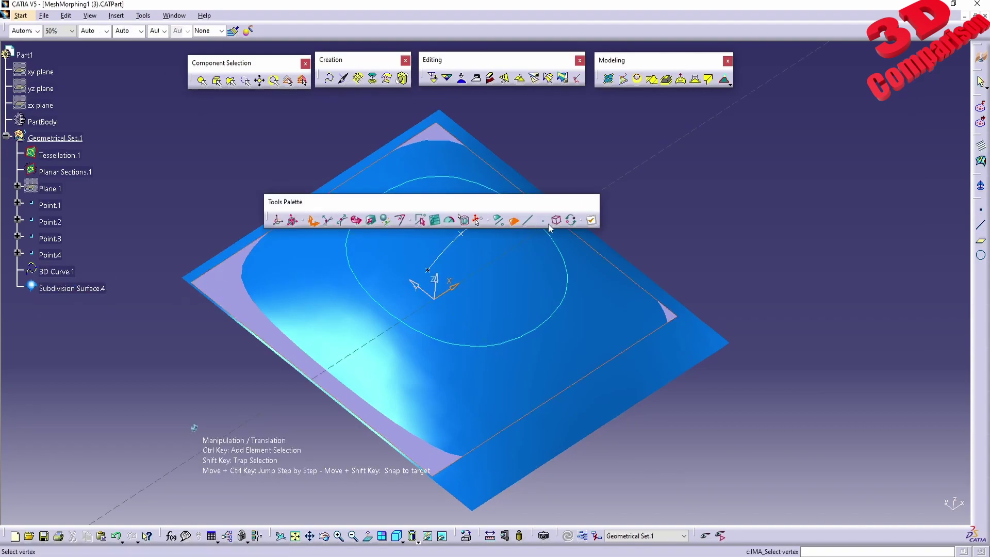
{"action": "mouse_move", "coordinate": [437, 284]}
{"action": "left_mouse_down"}
{"action": "mouse_move", "coordinate": [437, 206]}
{"action": "mouse_move", "coordinate": [436, 276]}
{"action": "left_mouse_up"}
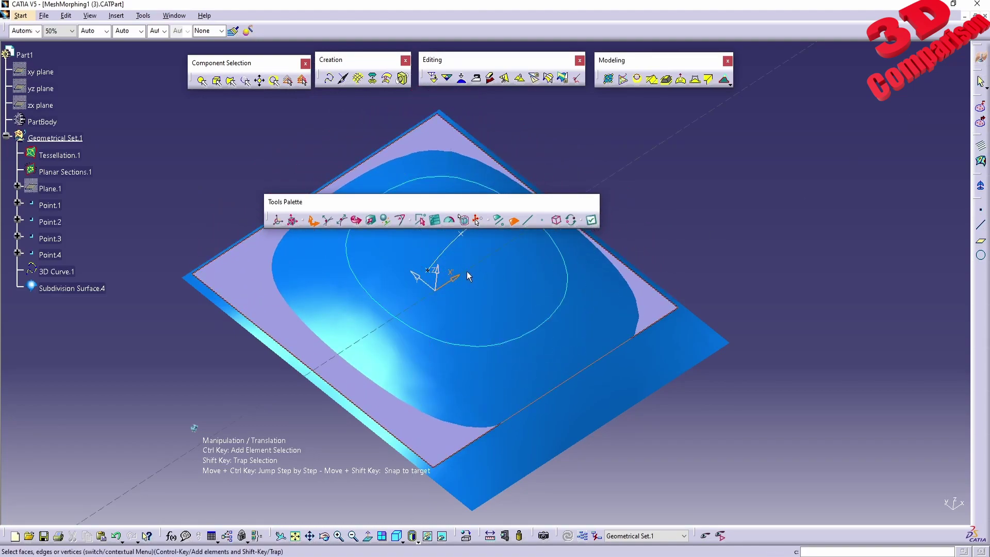
{"action": "key", "text": "Escape"}
{"action": "left_click", "coordinate": [528, 309]}
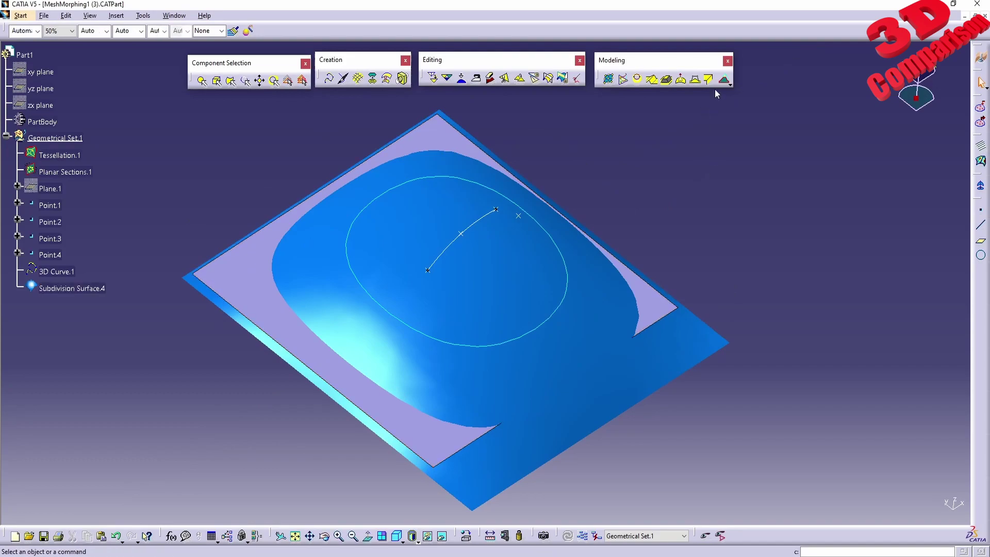
{"action": "left_click", "coordinate": [724, 79]}
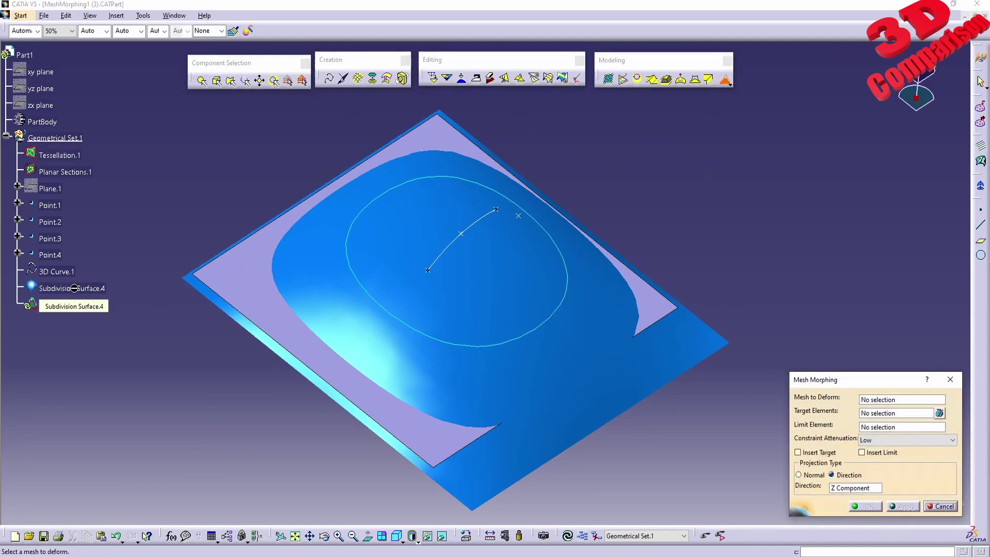
Step: Pick Tessellation.1 as Mesh to Deform, then cancel the Mesh Morphing
{"action": "left_click", "coordinate": [896, 401]}
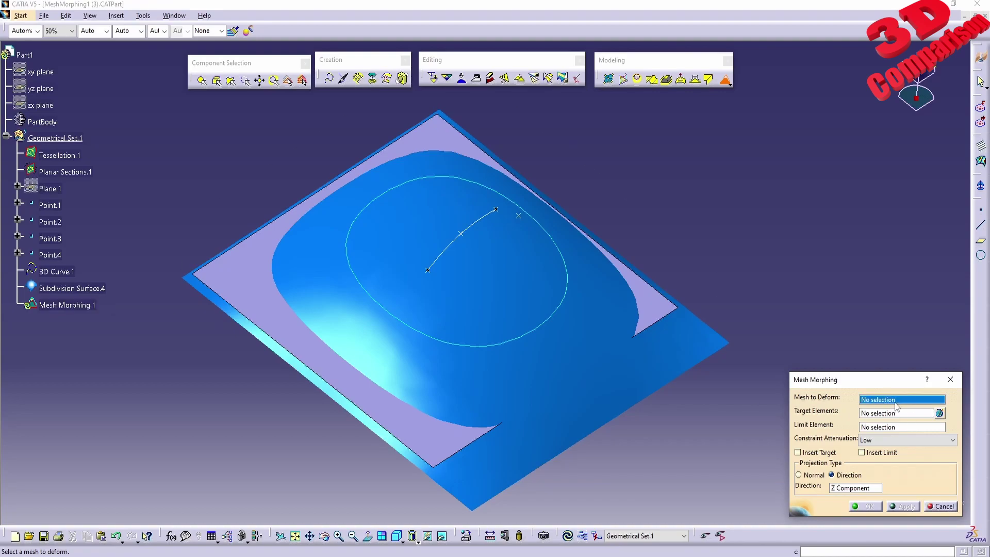
{"action": "left_click", "coordinate": [58, 155]}
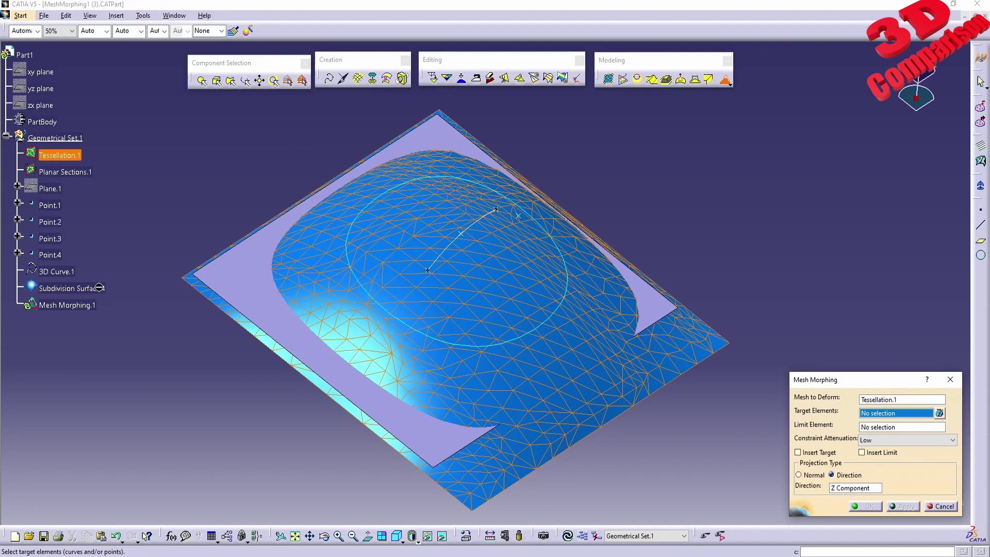
{"action": "left_click", "coordinate": [950, 379]}
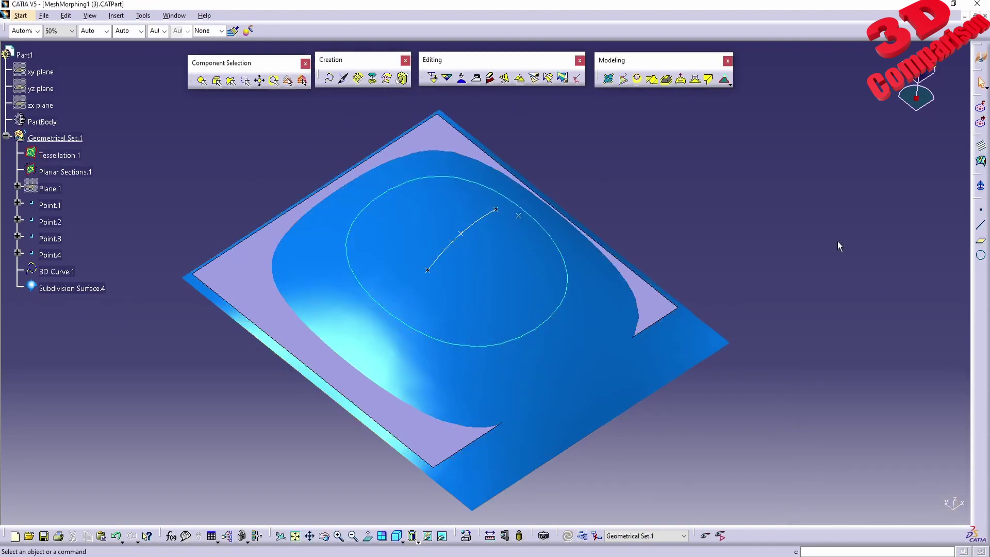
Step: Select Subdivision Surface.4 in the specification tree
{"action": "left_click", "coordinate": [72, 288]}
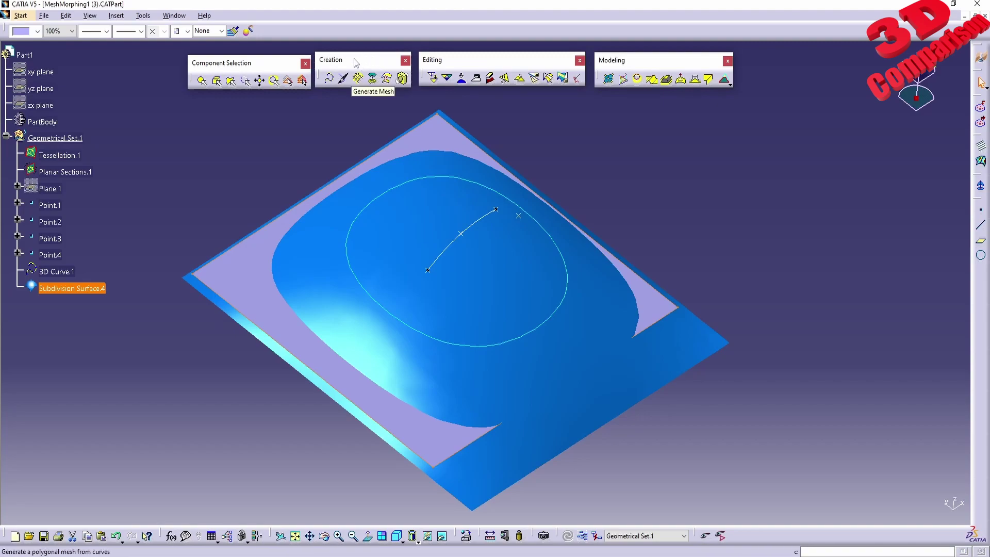
Step: Tessellate Subdivision Surface.4 into the mesh Tessellate.1
{"action": "left_click", "coordinate": [373, 79]}
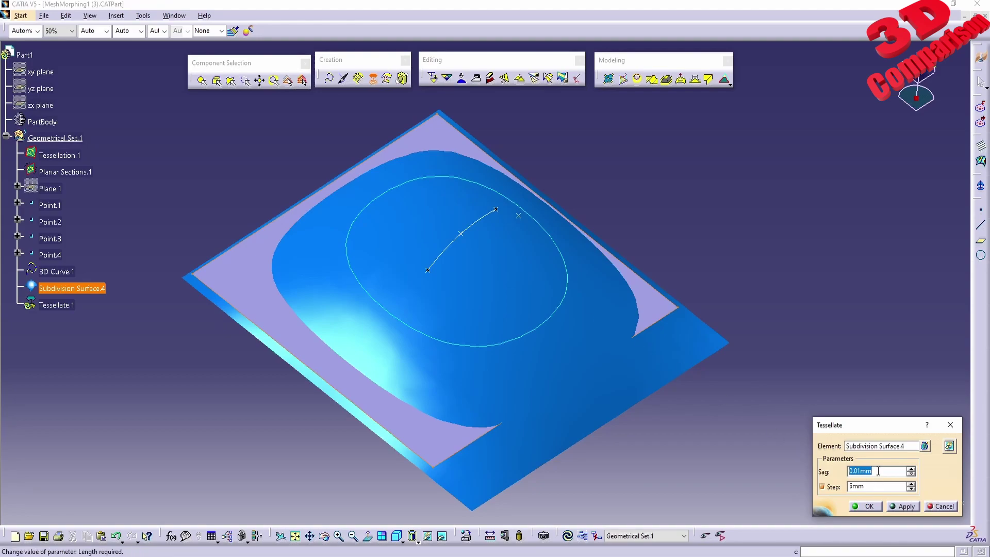
{"action": "left_click", "coordinate": [902, 507]}
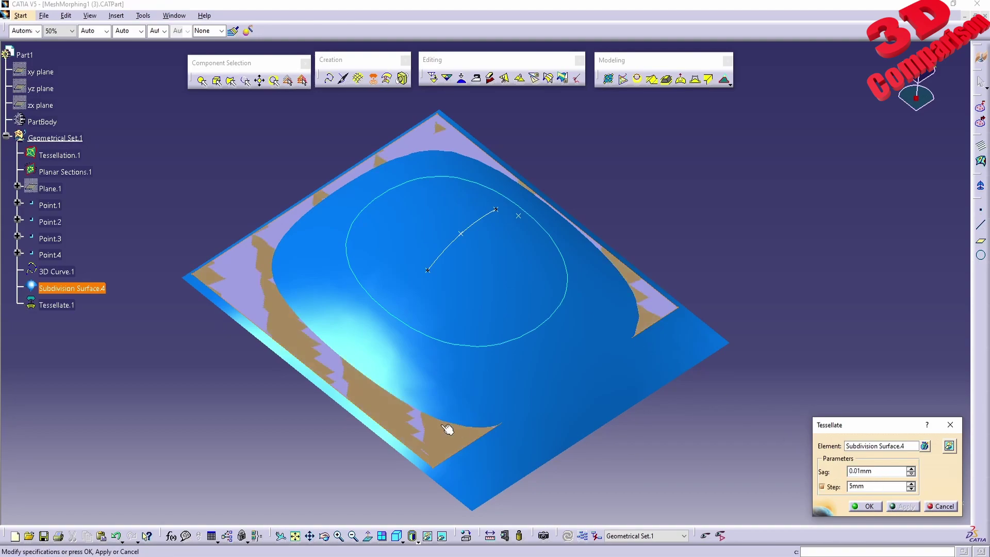
{"action": "left_click", "coordinate": [869, 506]}
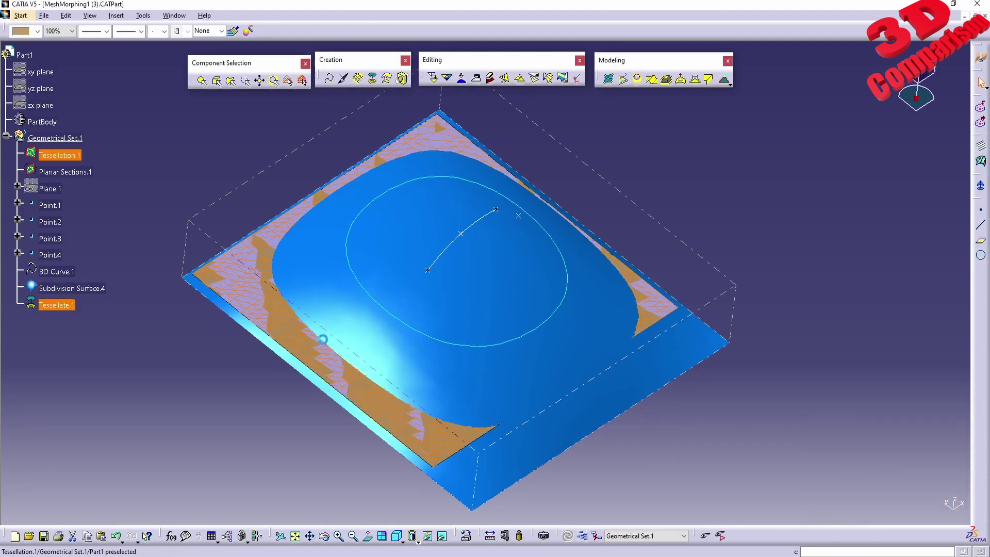
{"action": "left_click", "coordinate": [96, 291]}
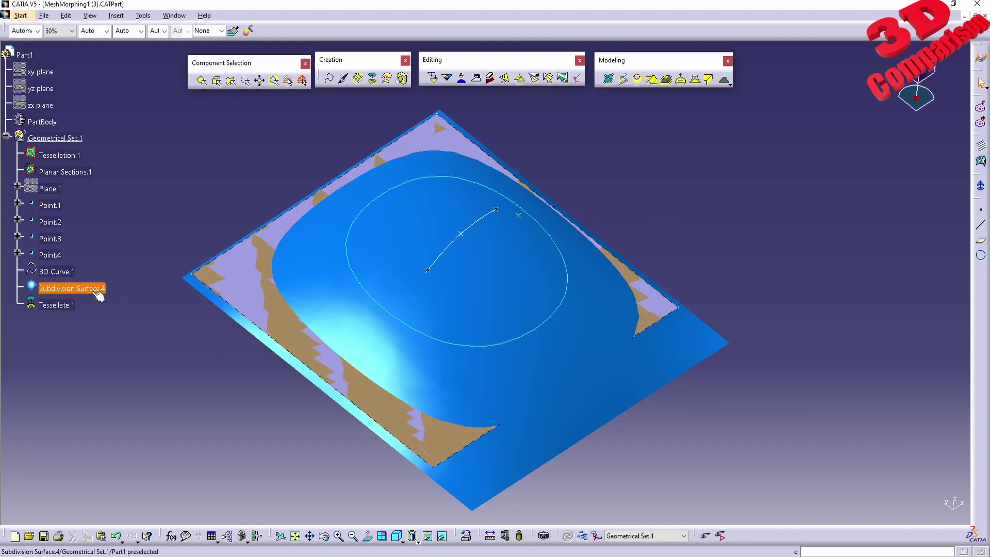
Step: Morph Tessellate.1 toward the target 3D Curve.1 into a tall arch
{"action": "left_click", "coordinate": [59, 307]}
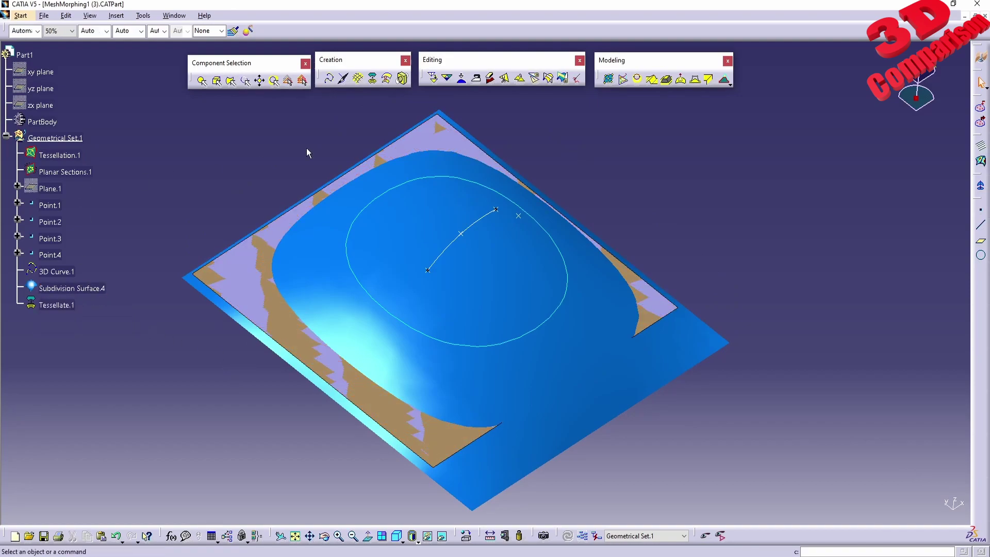
{"action": "left_click", "coordinate": [725, 79]}
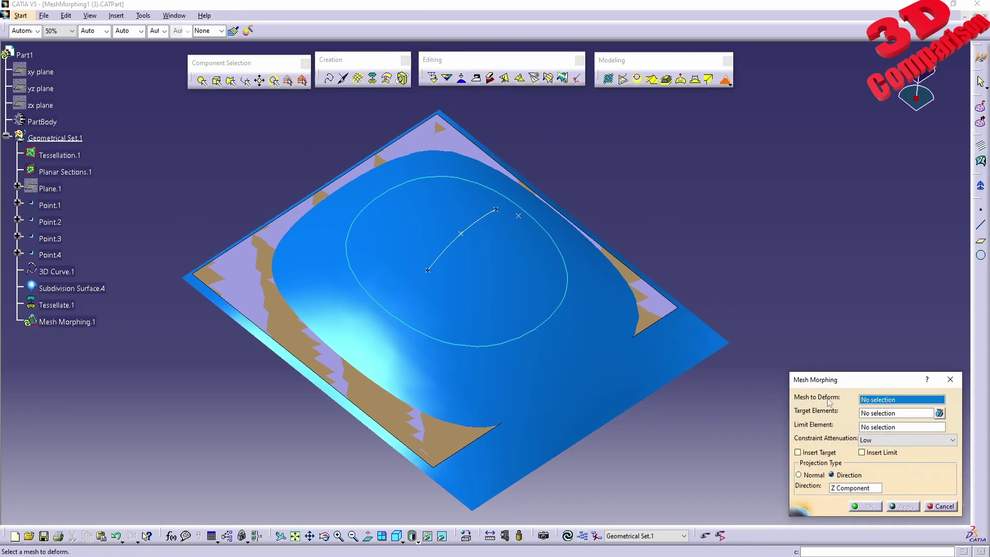
{"action": "left_click", "coordinate": [55, 305]}
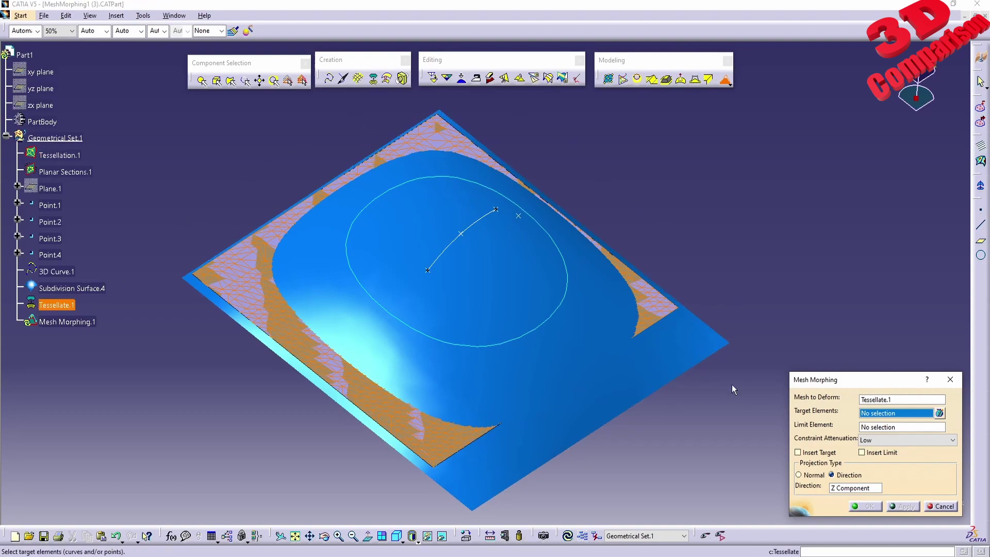
{"action": "left_click", "coordinate": [475, 226]}
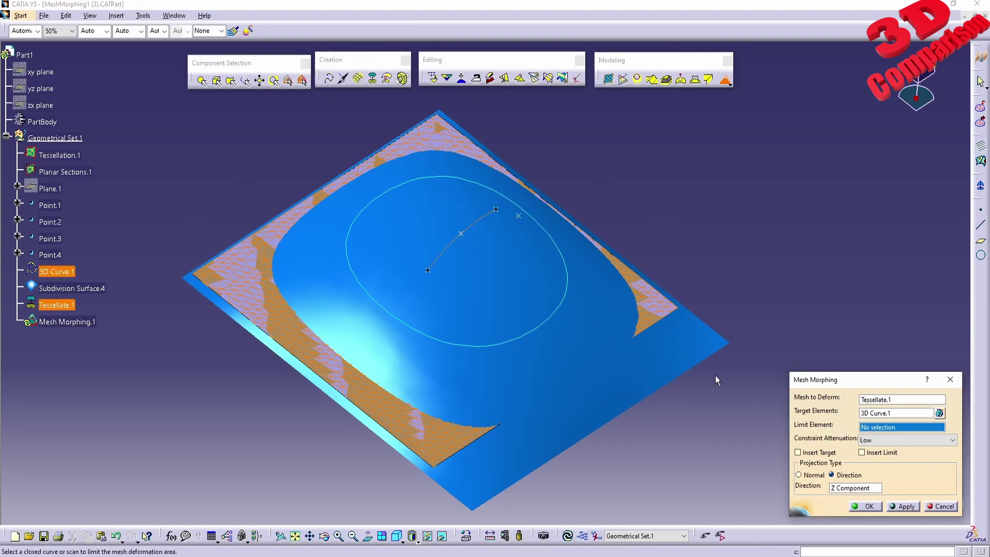
{"action": "left_click", "coordinate": [908, 507]}
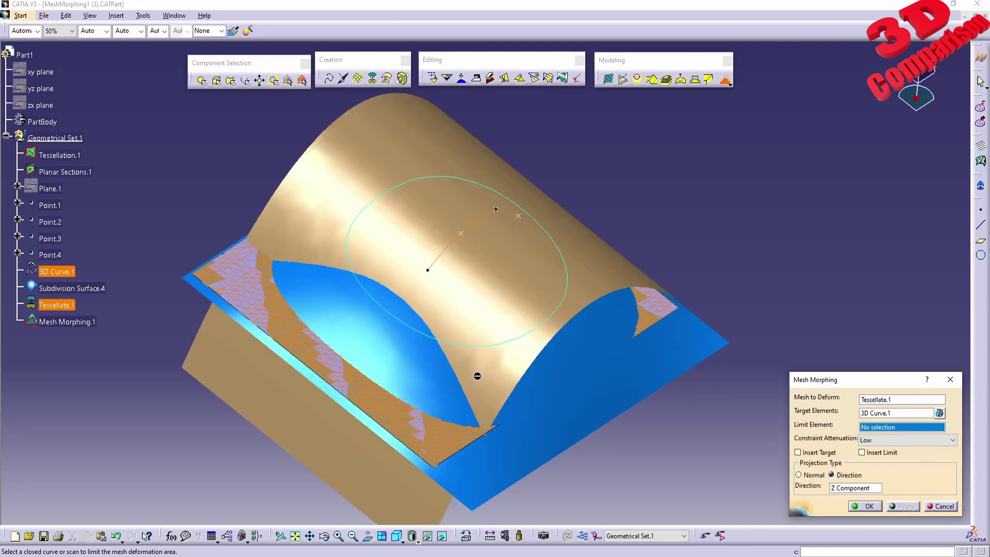
{"action": "middle_click_drag", "start_coordinate": [477, 376], "coordinate": [452, 312]}
{"action": "left_click", "coordinate": [869, 507]}
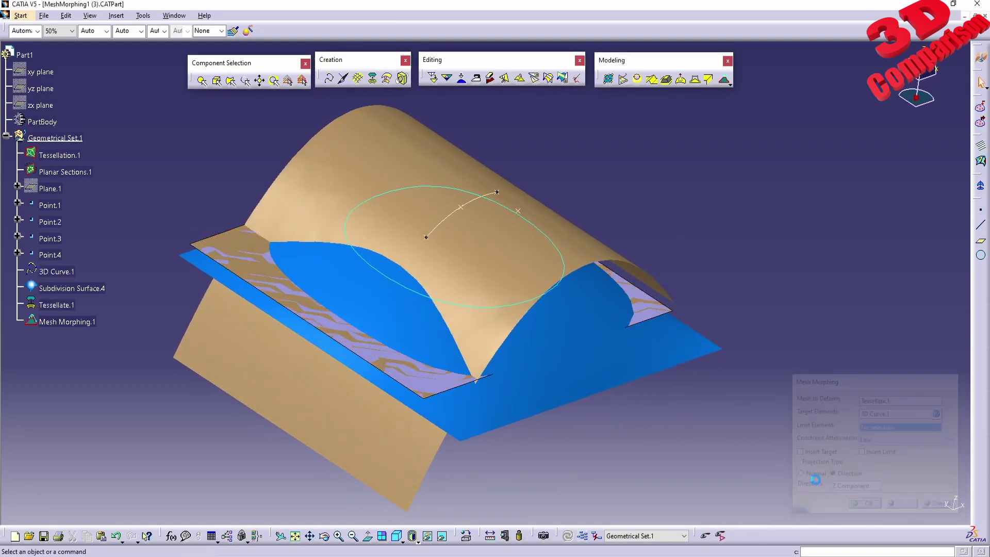
Step: Raise Subdivision Surface.4's control mesh along Z and accept the modification
{"action": "double_click", "coordinate": [72, 288]}
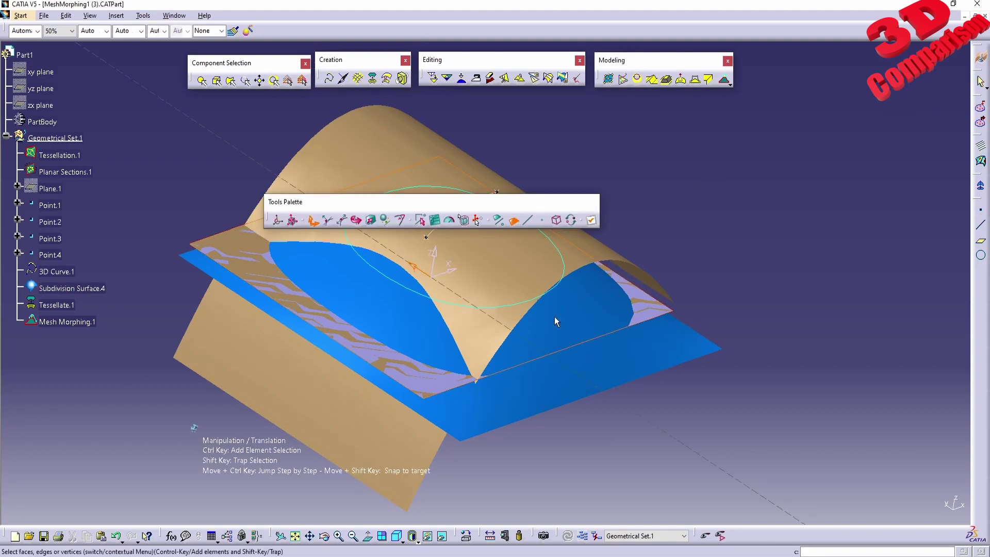
{"action": "left_click_drag", "start_coordinate": [438, 255], "coordinate": [439, 221]}
{"action": "left_click", "coordinate": [591, 219]}
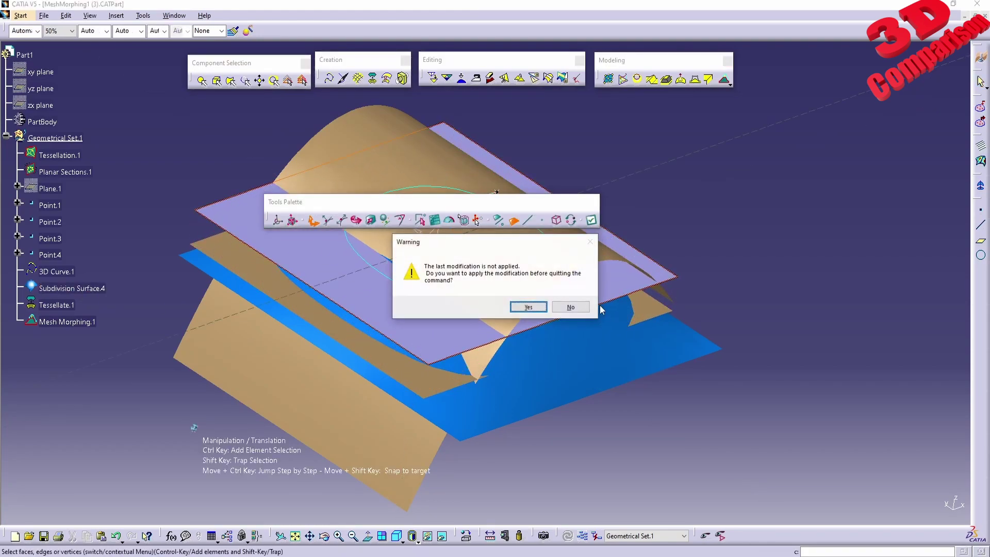
{"action": "left_click", "coordinate": [536, 312]}
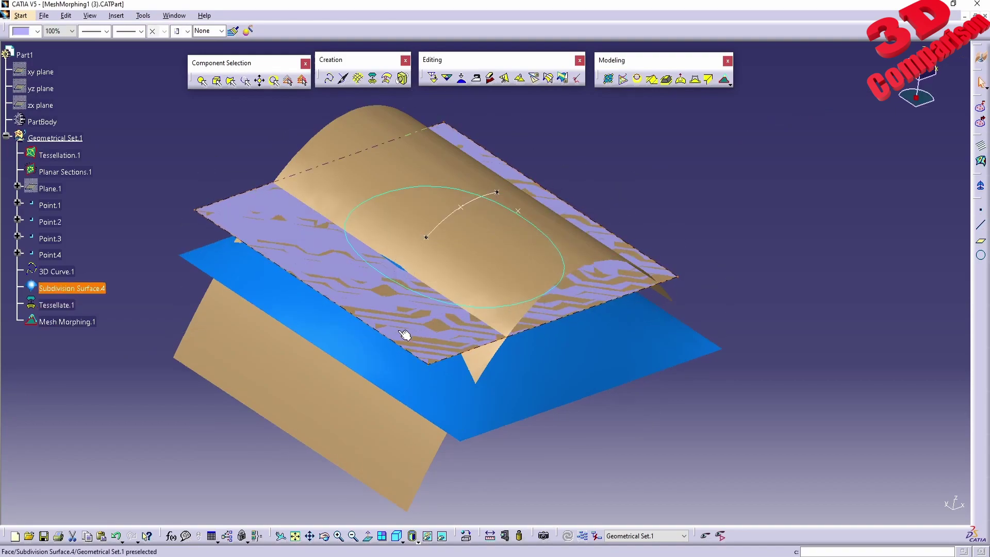
Step: Set Mesh Morphing.1's Constraint Attenuation to Medium, flattening the morphed mesh
{"action": "double_click", "coordinate": [66, 321]}
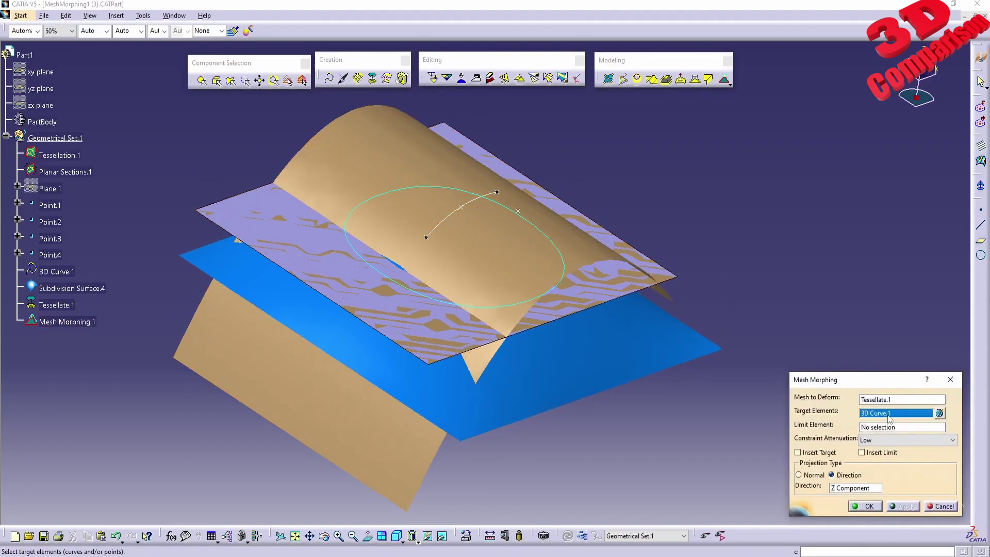
{"action": "left_click", "coordinate": [893, 440]}
{"action": "left_click", "coordinate": [876, 456]}
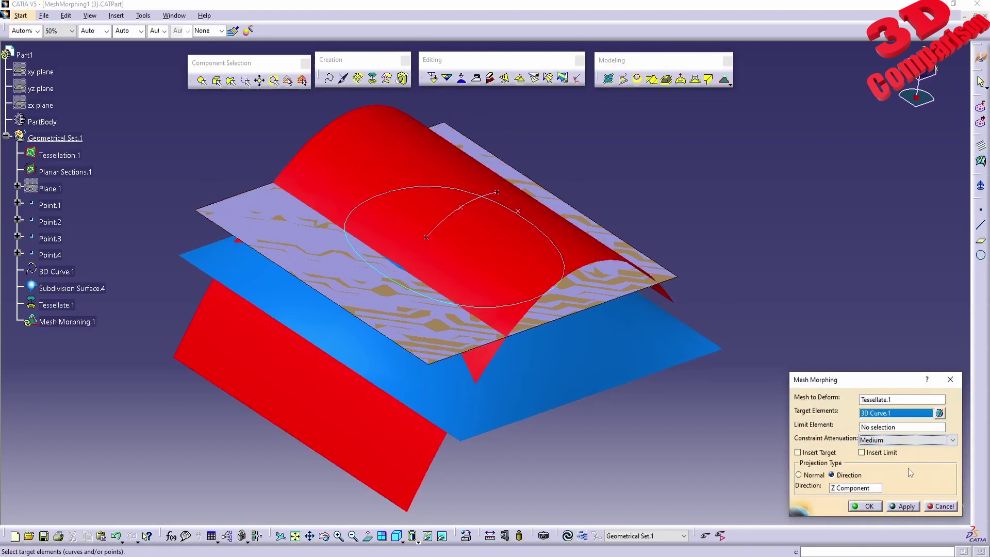
{"action": "left_click", "coordinate": [902, 440]}
{"action": "left_click", "coordinate": [877, 456]}
{"action": "left_click", "coordinate": [903, 507]}
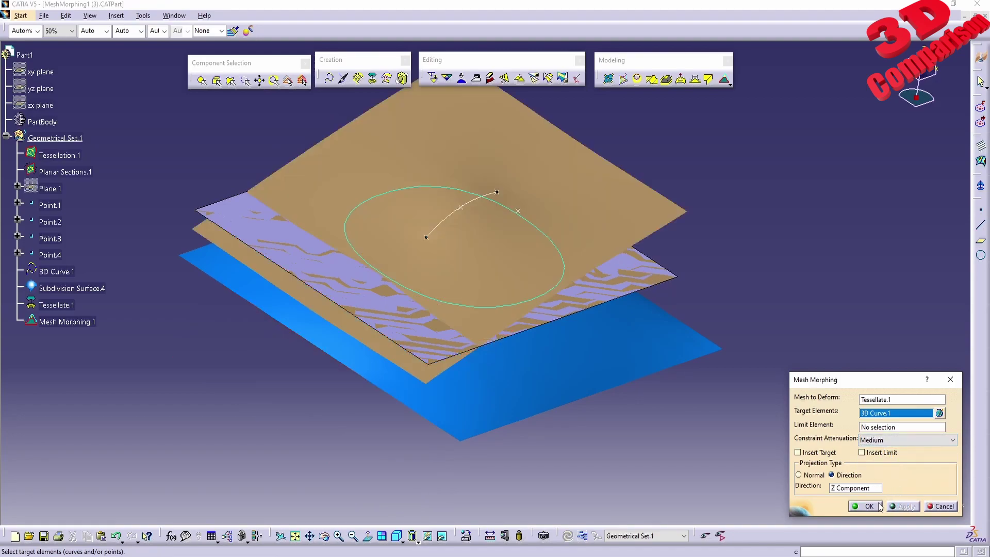
{"action": "left_click", "coordinate": [869, 506]}
Step: Reopen Subdivision Surface.4 for editing
{"action": "right_click", "coordinate": [83, 321]}
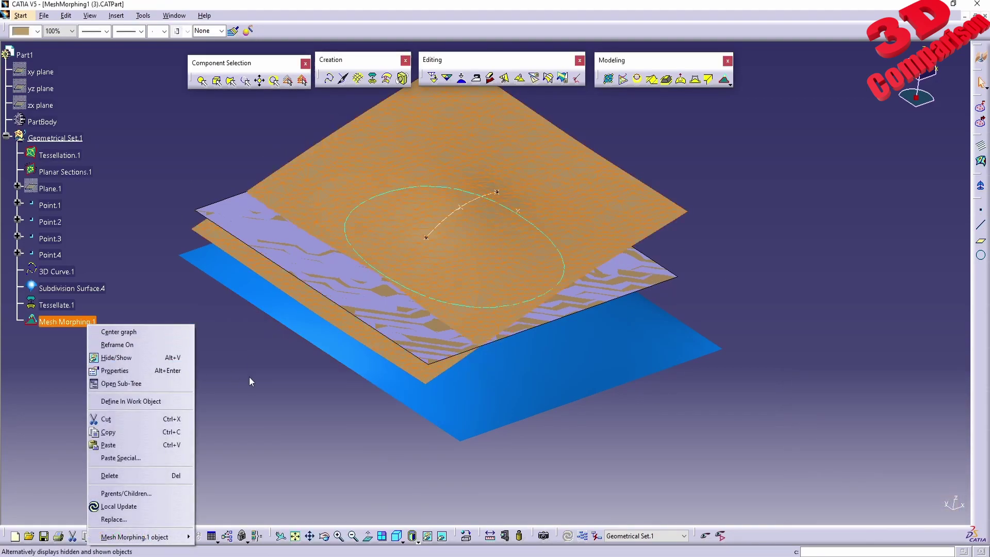
{"action": "key", "text": "Escape"}
{"action": "left_click", "coordinate": [64, 289], "text": "ctrl"}
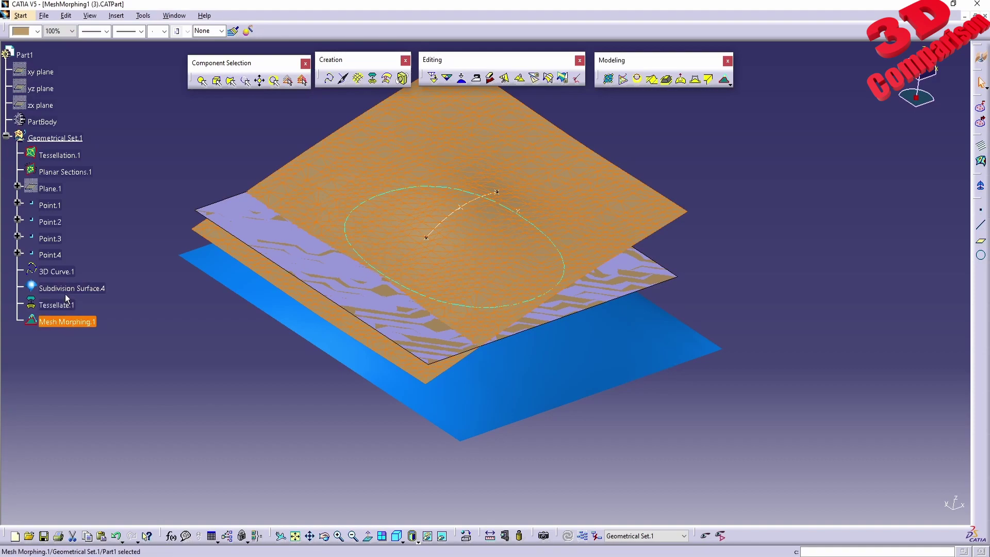
{"action": "double_click", "coordinate": [64, 289]}
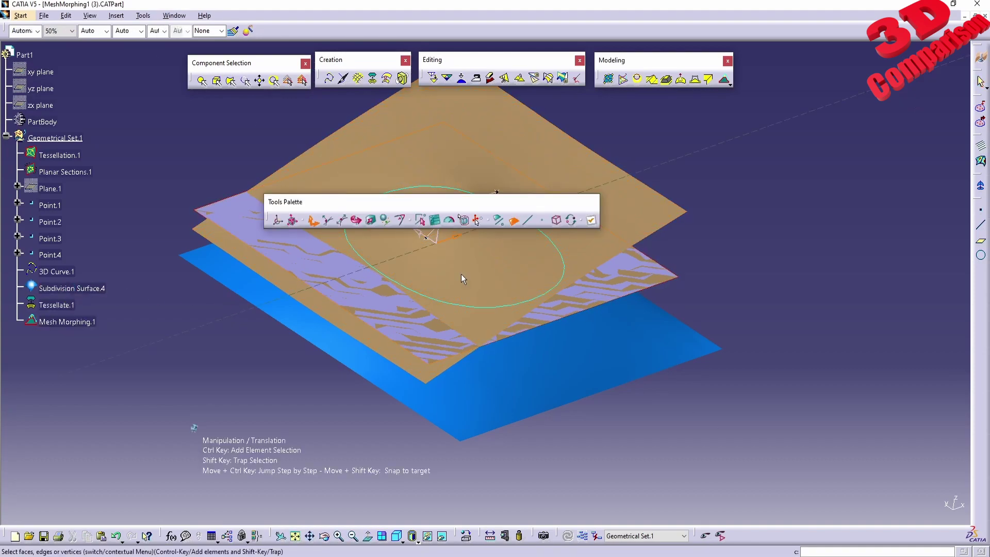
Step: Select all control mesh elements, move them down and right, and tilt them
{"action": "left_click", "coordinate": [556, 220]}
{"action": "left_click_drag", "start_coordinate": [453, 253], "coordinate": [718, 268]}
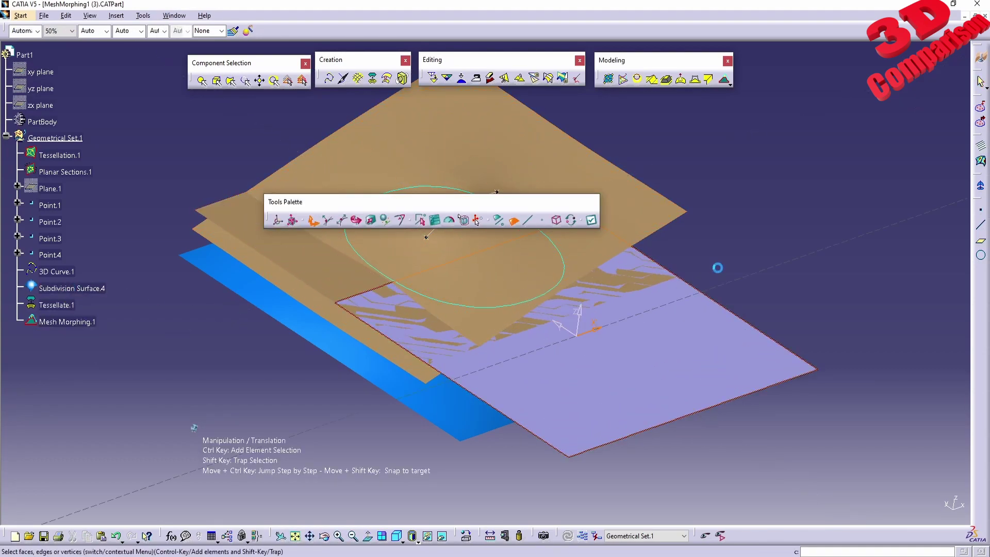
{"action": "left_click", "coordinate": [580, 314]}
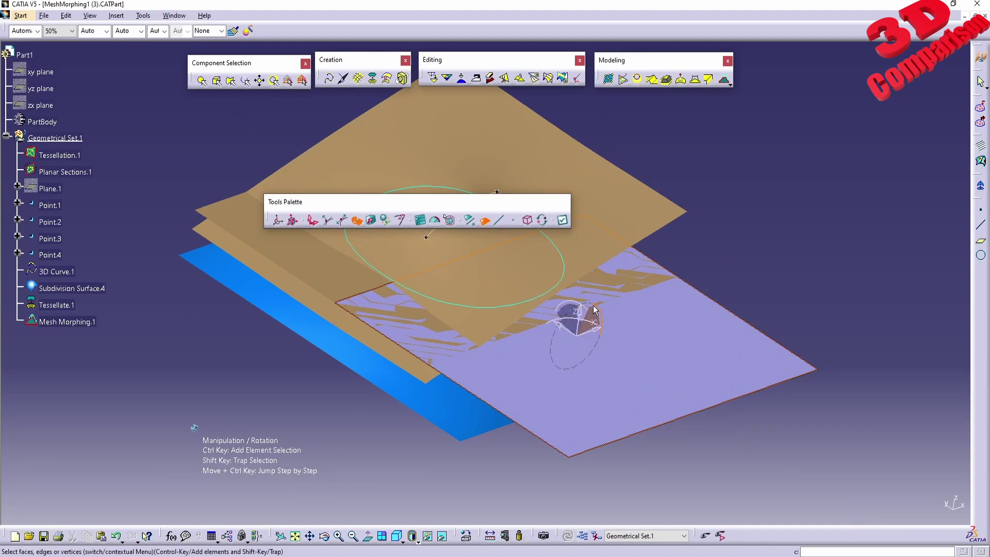
{"action": "mouse_move", "coordinate": [594, 308]}
{"action": "left_mouse_down"}
{"action": "mouse_move", "coordinate": [597, 364]}
{"action": "mouse_move", "coordinate": [619, 347]}
{"action": "mouse_move", "coordinate": [585, 316]}
{"action": "left_mouse_up"}
Step: Apply the subdivision surface edit and dismiss the Mesh Morphing.1 update error
{"action": "key", "text": "Escape"}
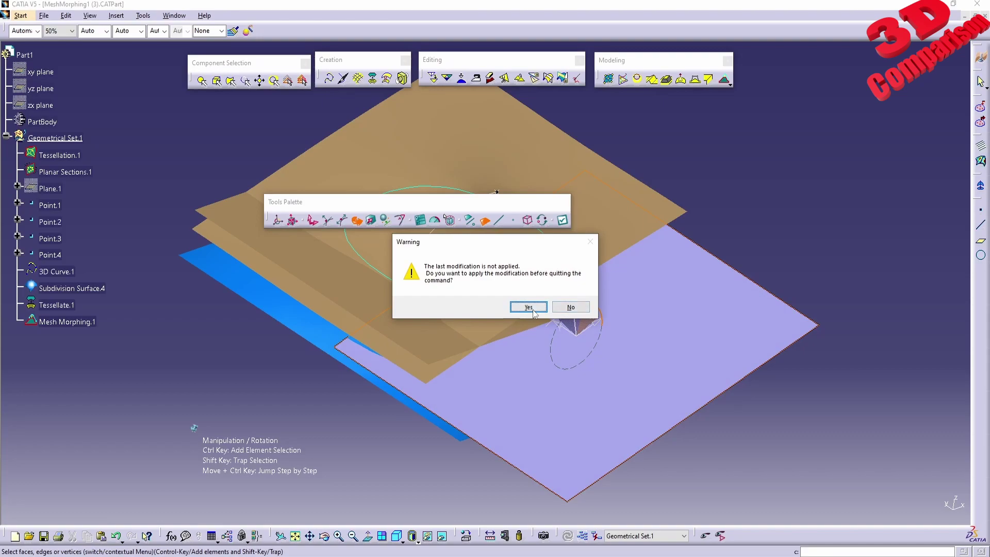
{"action": "left_click", "coordinate": [529, 307]}
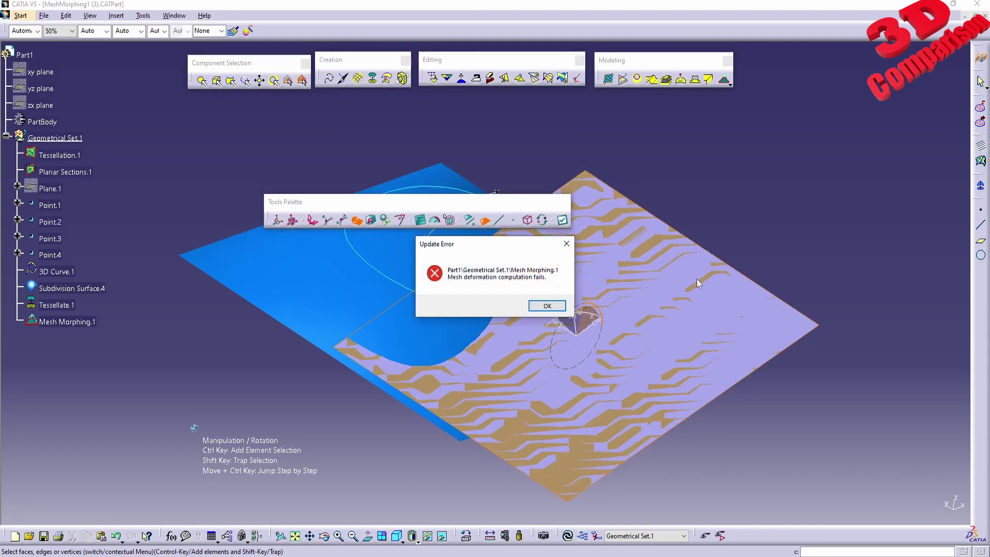
{"action": "left_click", "coordinate": [546, 306]}
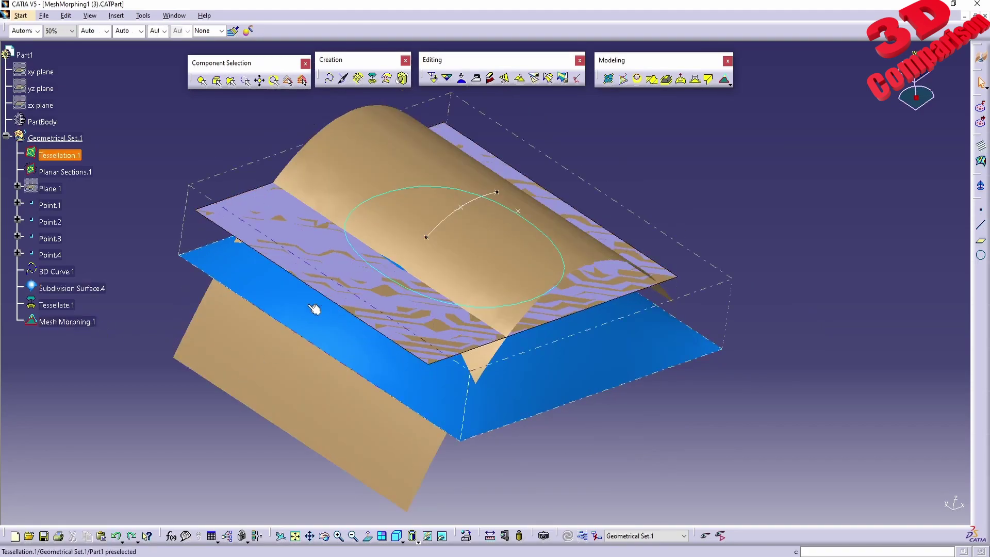
Step: Lift the control mesh well above the mesh and apply the modification
{"action": "double_click", "coordinate": [57, 305]}
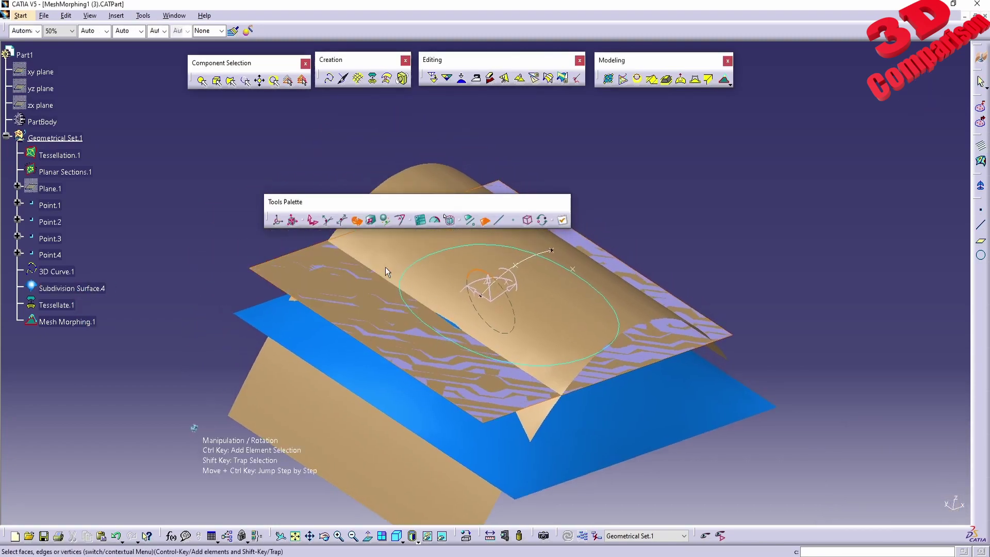
{"action": "left_click", "coordinate": [313, 220]}
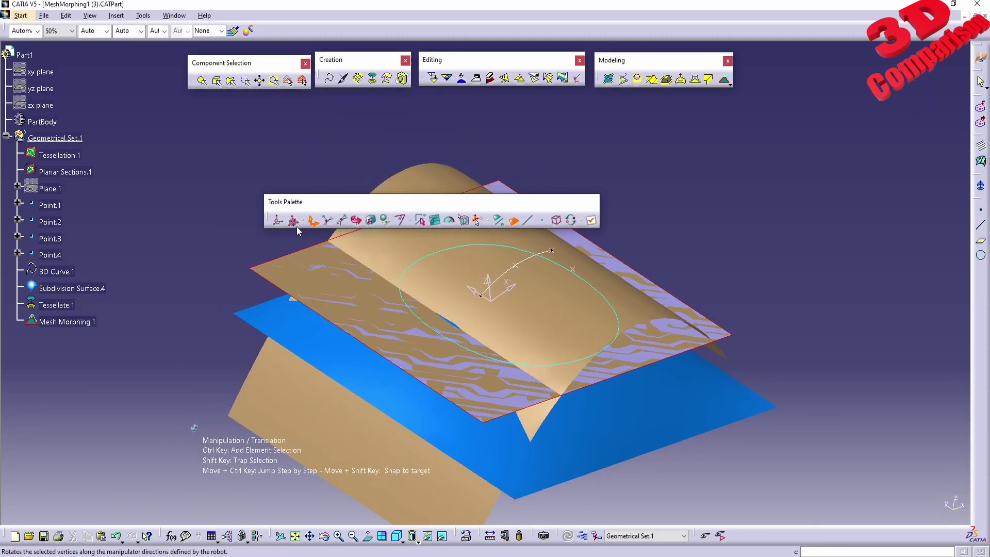
{"action": "left_click_drag", "start_coordinate": [494, 286], "coordinate": [570, 249]}
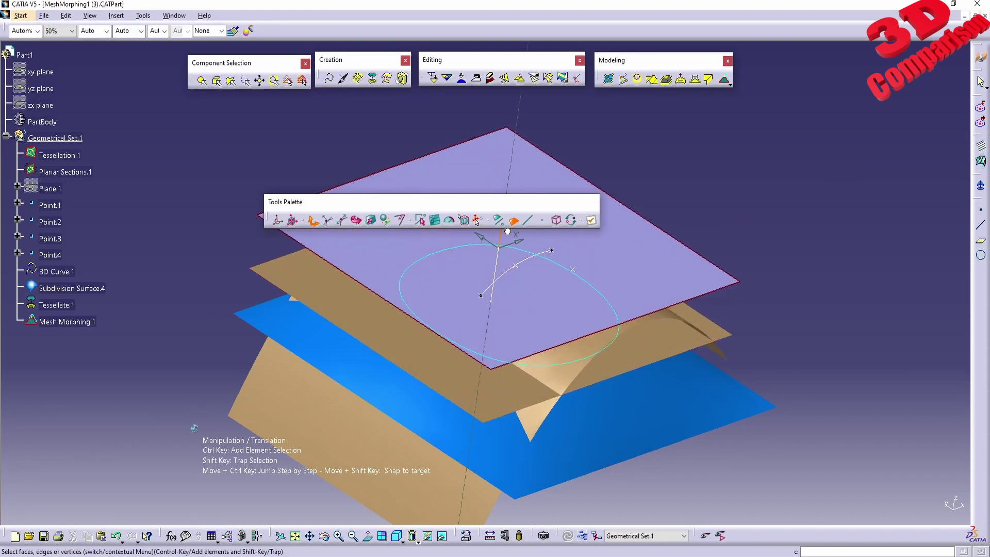
{"action": "left_click", "coordinate": [591, 220]}
{"action": "left_click", "coordinate": [531, 304]}
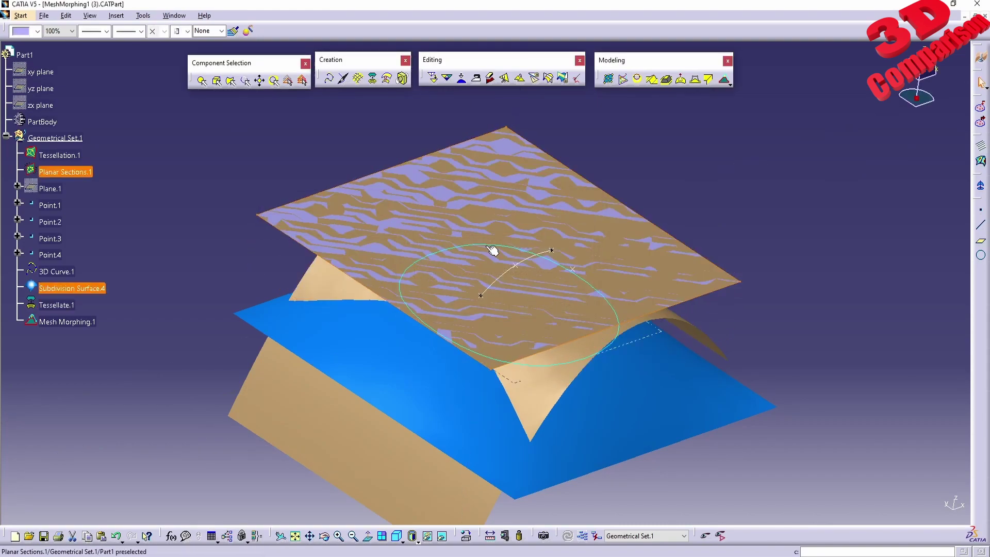
Step: Update Mesh Morphing.1 to the surface's new position and inspect the result
{"action": "double_click", "coordinate": [86, 328]}
{"action": "middle_click_drag", "start_coordinate": [505, 268], "coordinate": [523, 374]}
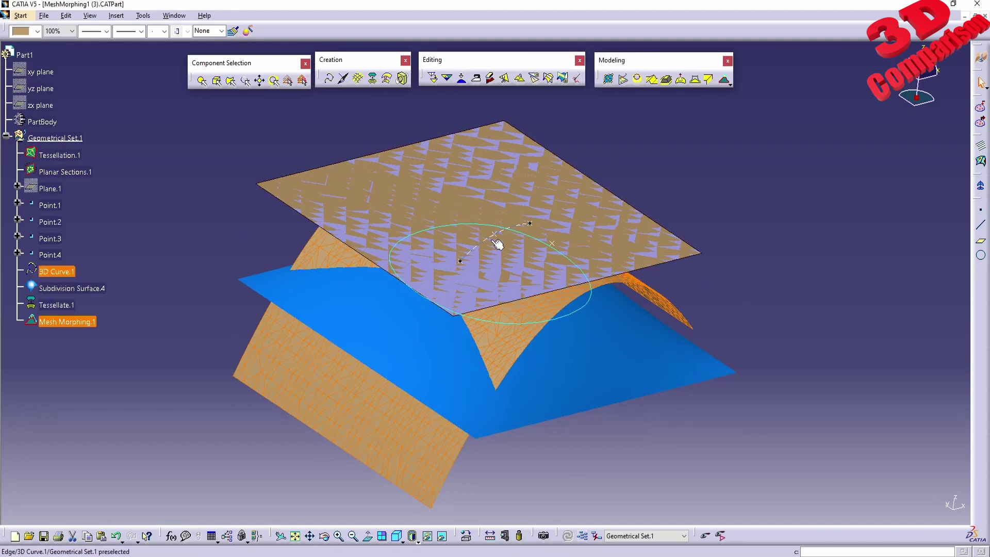
{"action": "left_click_drag", "start_coordinate": [495, 237], "coordinate": [598, 462]}
{"action": "left_click", "coordinate": [612, 452]}
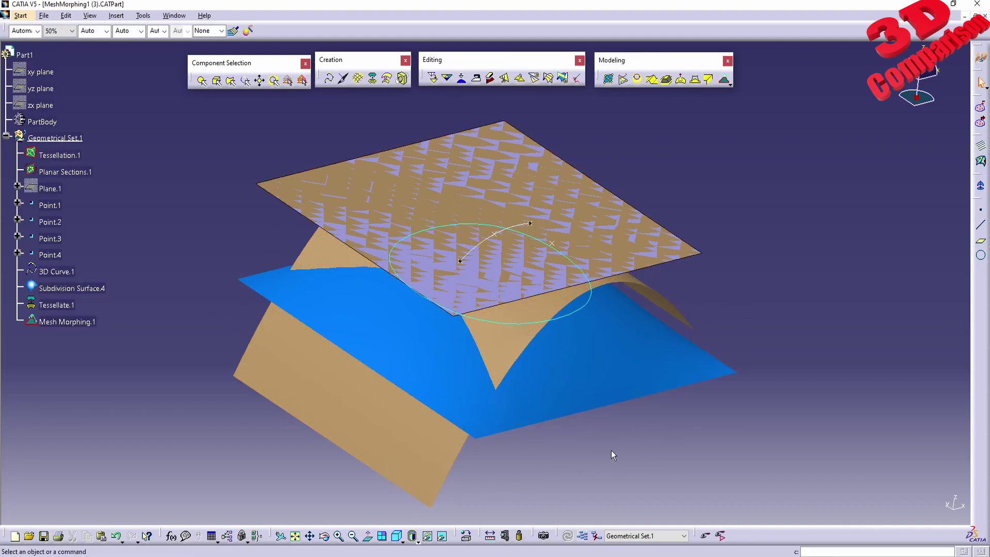
Step: Switch CATIA to the Imagine & Shape workbench, then reposition Fusion's Insert window showing Motorcycle Crankcase
{"action": "left_click", "coordinate": [101, 289]}
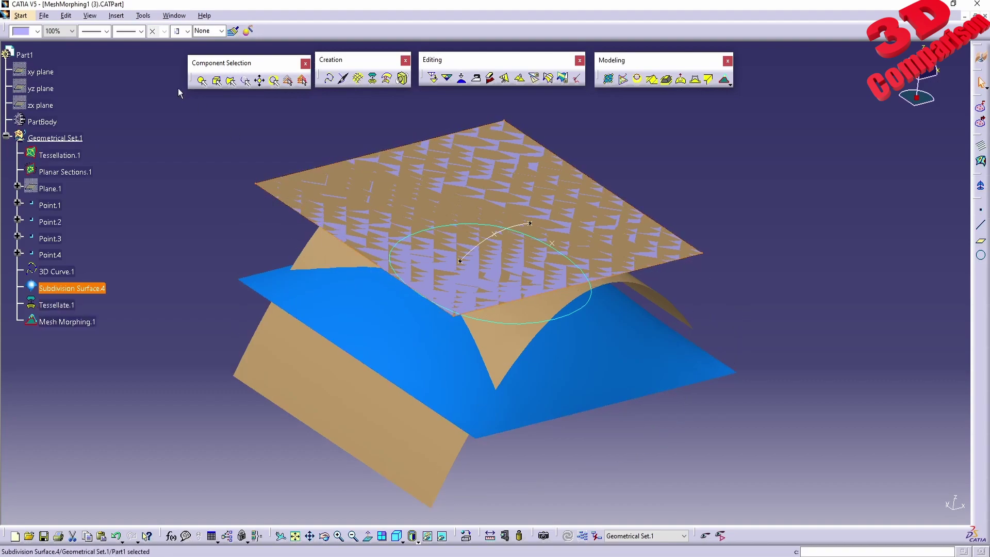
{"action": "left_click", "coordinate": [22, 16]}
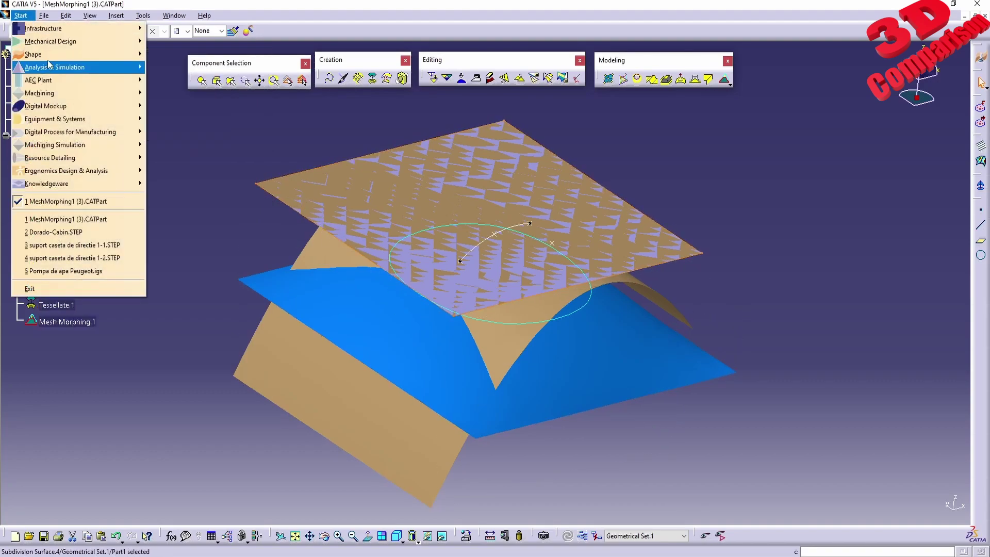
{"action": "mouse_move", "coordinate": [52, 56]}
{"action": "left_click", "coordinate": [180, 92]}
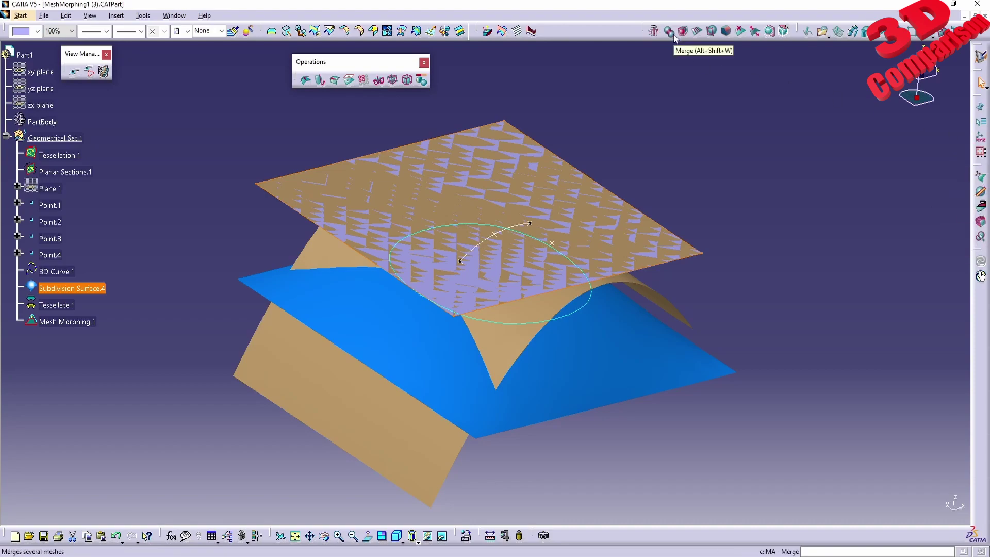
{"action": "left_click", "coordinate": [561, 113]}
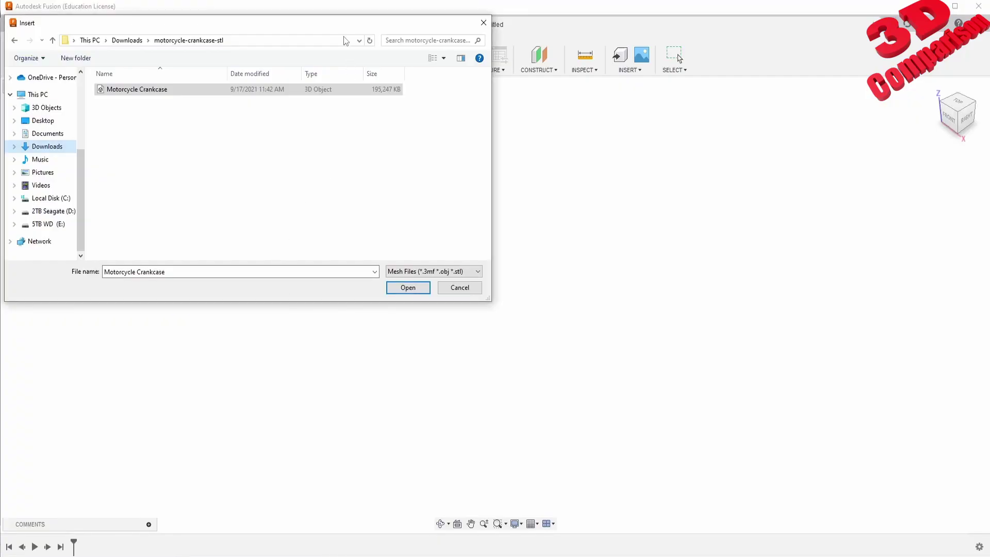
{"action": "left_click_drag", "start_coordinate": [346, 23], "coordinate": [368, 186]}
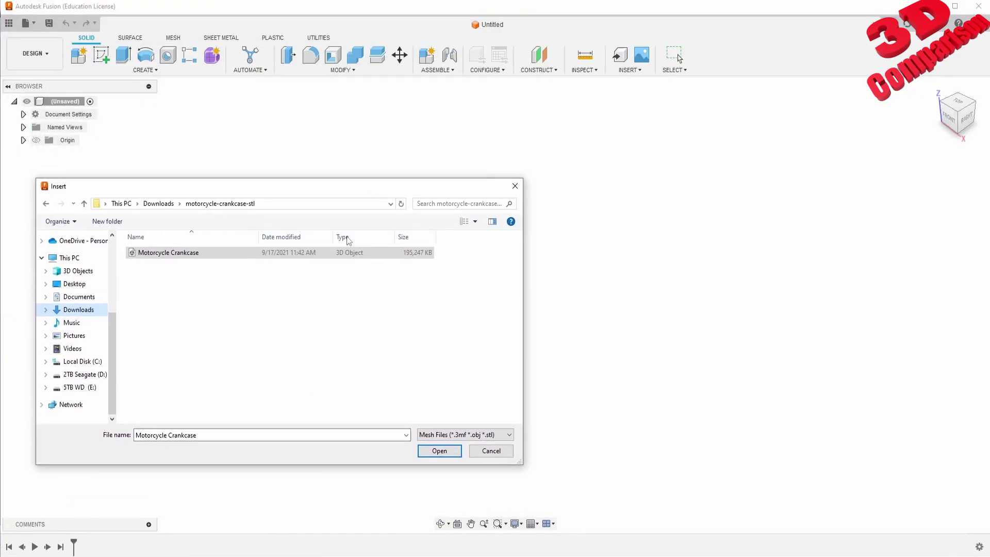
Step: Insert the Motorcycle Crankcase STL file as a mesh in millimetres
{"action": "left_click", "coordinate": [178, 256]}
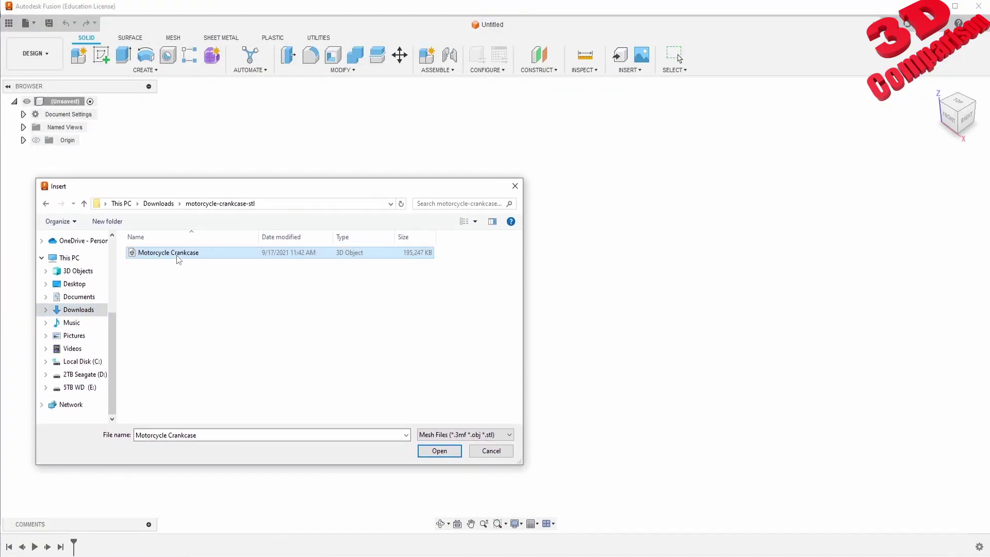
{"action": "left_click", "coordinate": [440, 451]}
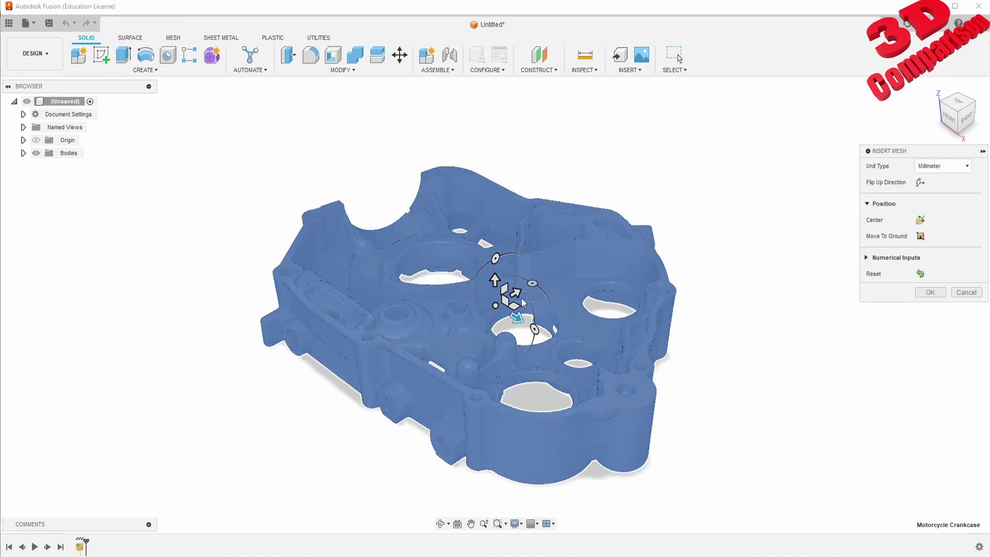
Step: Place the crankcase mesh, view it from above, and start a form sketch on the origin plane
{"action": "left_click", "coordinate": [923, 292]}
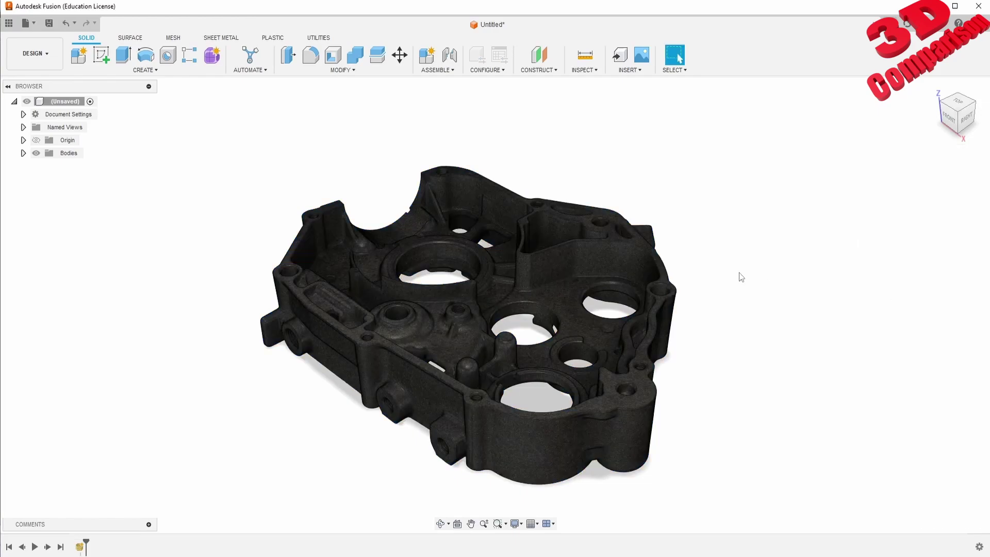
{"action": "middle_click_drag", "start_coordinate": [915, 138], "coordinate": [593, 239], "text": "shift"}
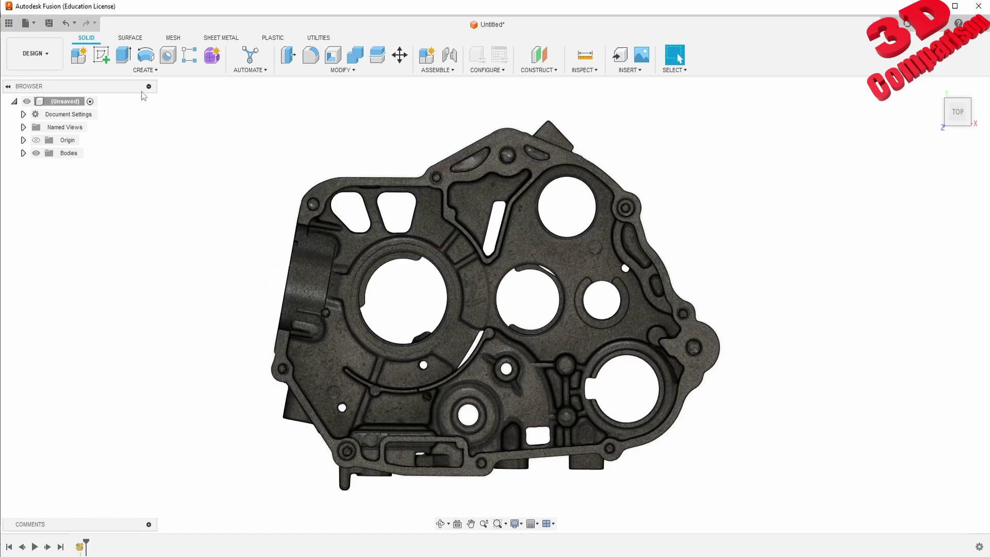
{"action": "left_click", "coordinate": [212, 55]}
{"action": "left_click", "coordinate": [79, 55]}
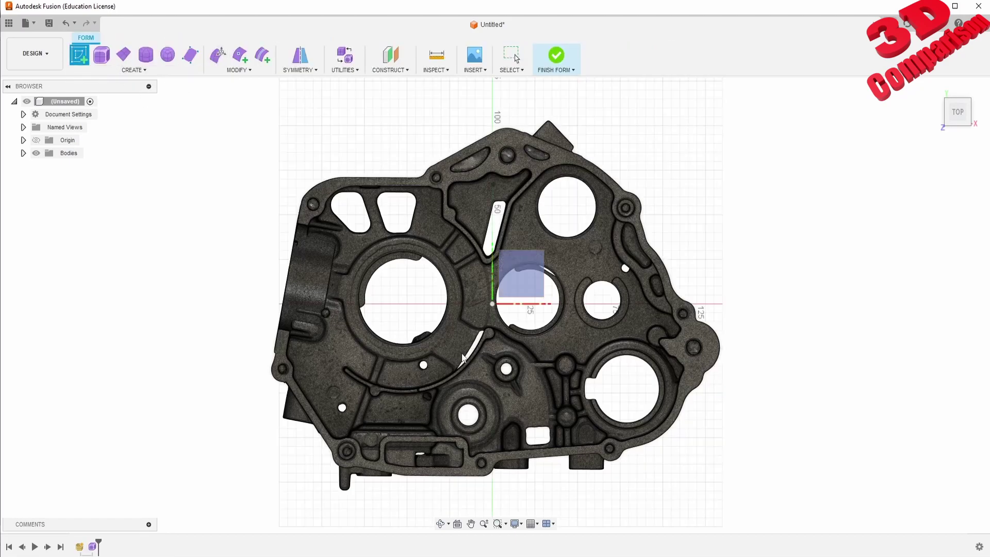
{"action": "left_click", "coordinate": [531, 283]}
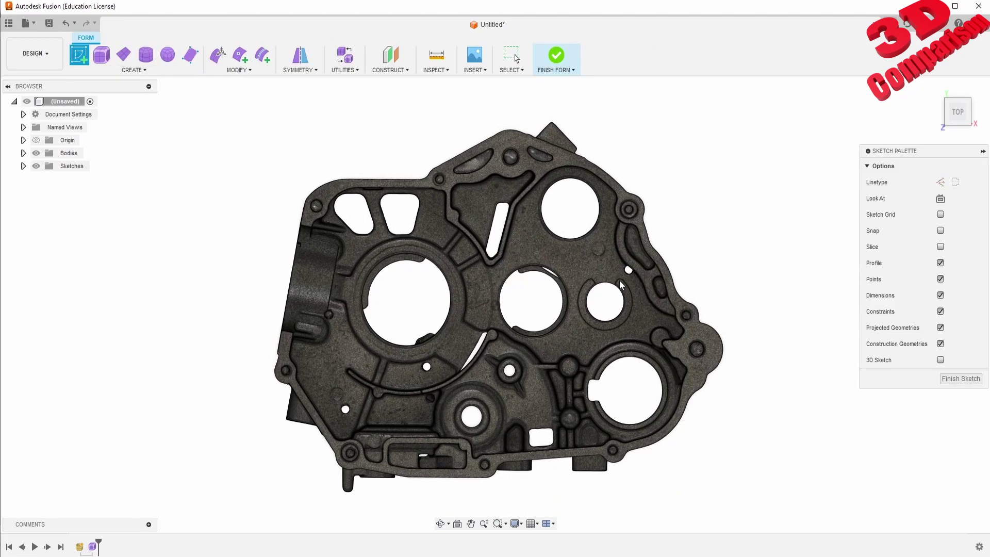
Step: Finish the sketch and begin a T-spline cylinder over the upper hole
{"action": "scroll", "coordinate": [620, 288], "scroll_direction": "up", "scroll_amount": 2}
{"action": "scroll", "coordinate": [567, 153], "scroll_direction": "up", "scroll_amount": 6}
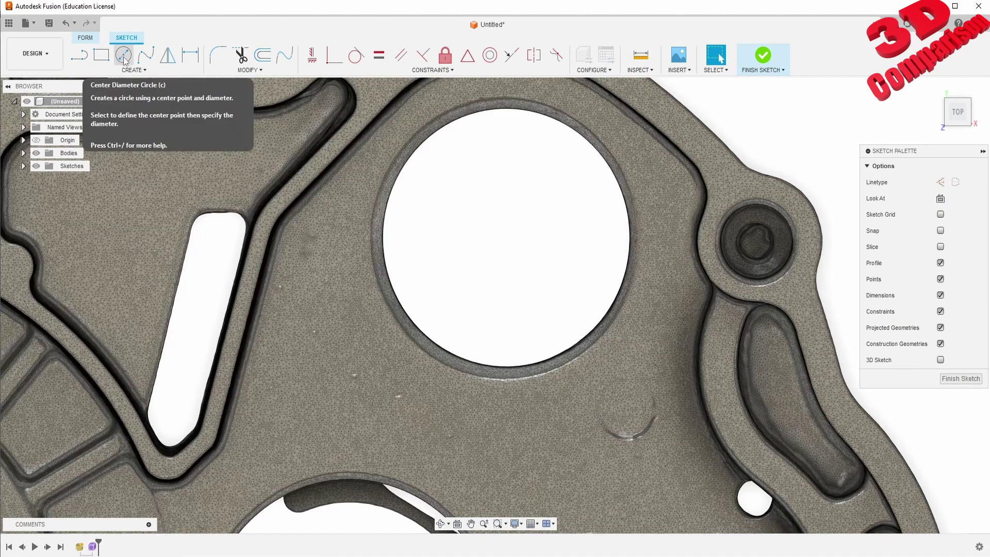
{"action": "scroll", "coordinate": [480, 162], "scroll_direction": "down", "scroll_amount": 5}
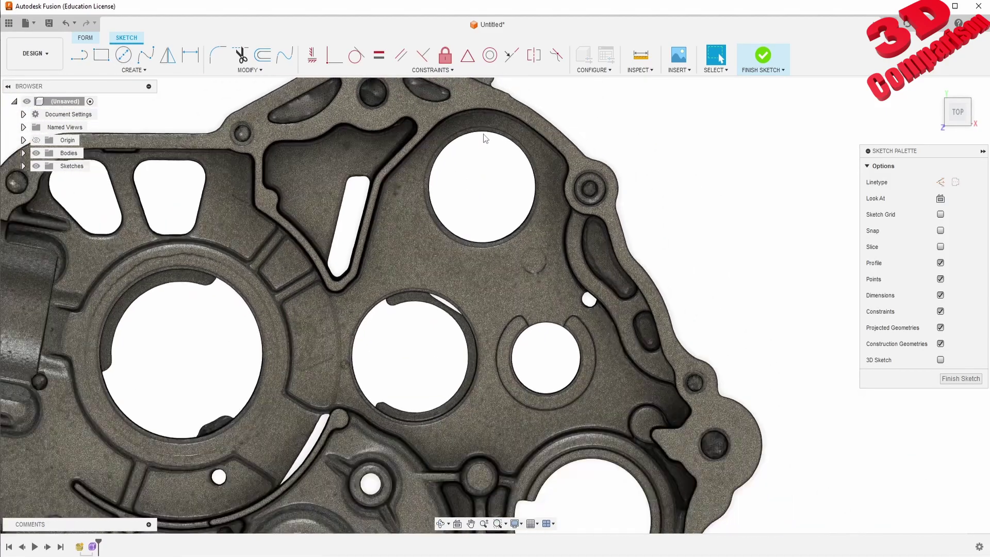
{"action": "scroll", "coordinate": [485, 139], "scroll_direction": "down", "scroll_amount": 1}
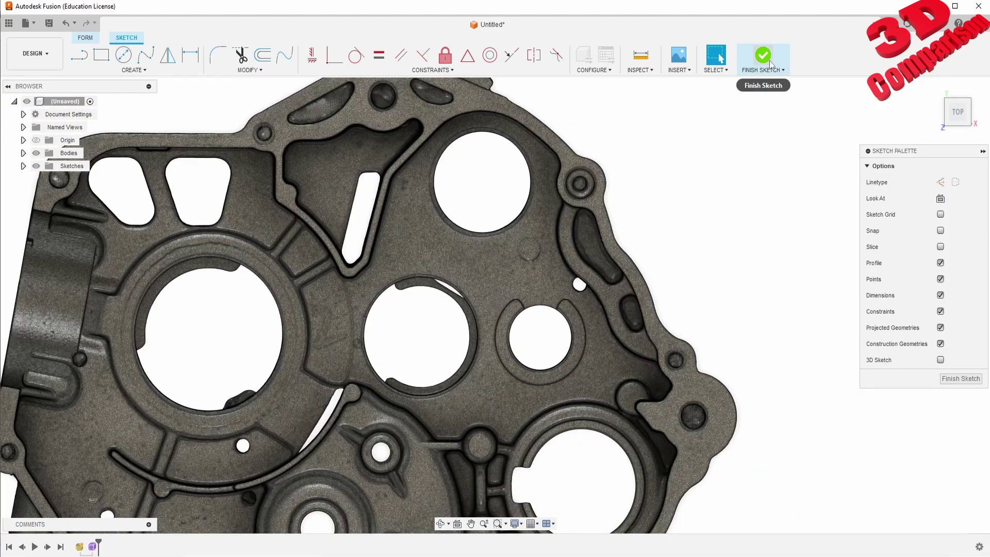
{"action": "left_click", "coordinate": [761, 57]}
{"action": "left_click", "coordinate": [146, 54]}
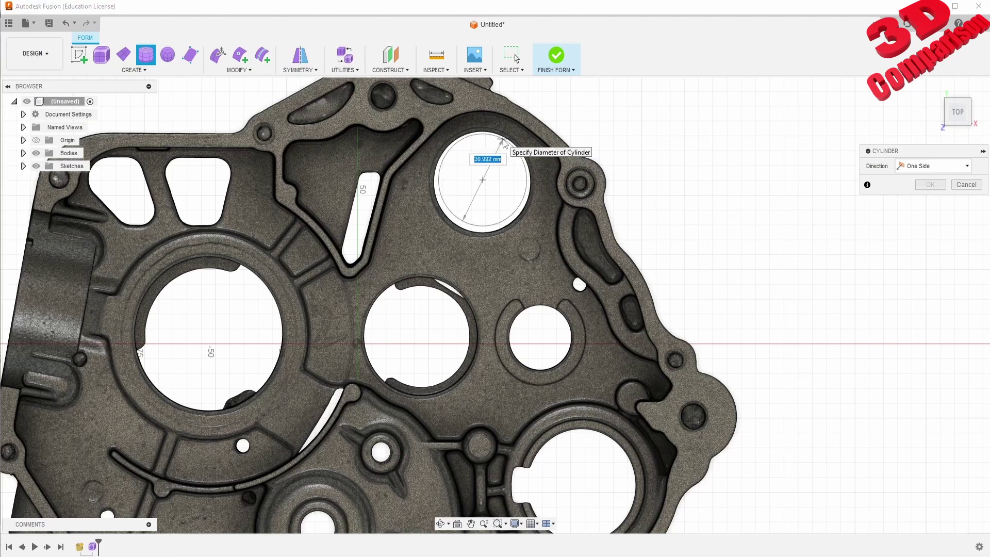
Step: Place the cylinder in the upper hole with height 25 mm and diameter 32 mm
{"action": "left_click", "coordinate": [503, 143]}
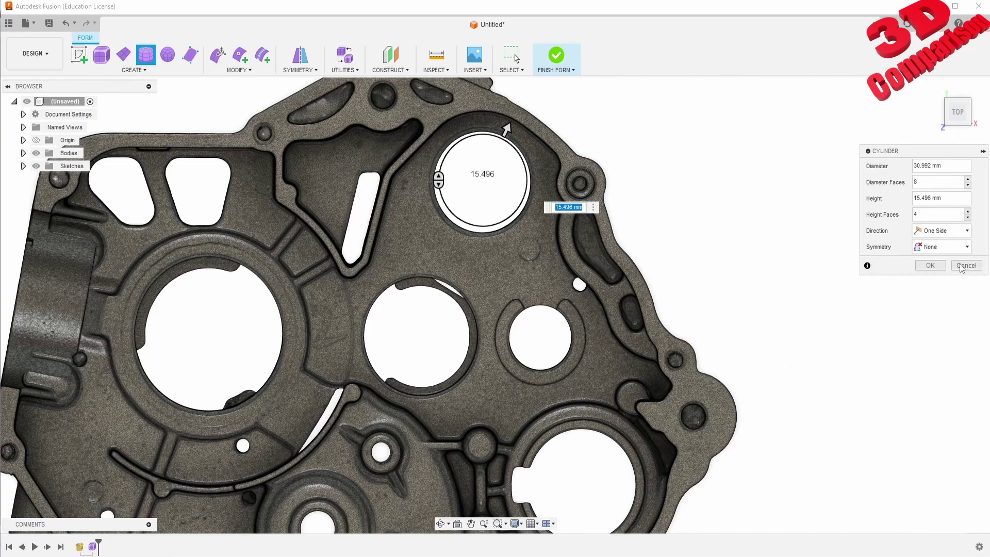
{"action": "middle_click_drag", "start_coordinate": [525, 289], "coordinate": [557, 163]}
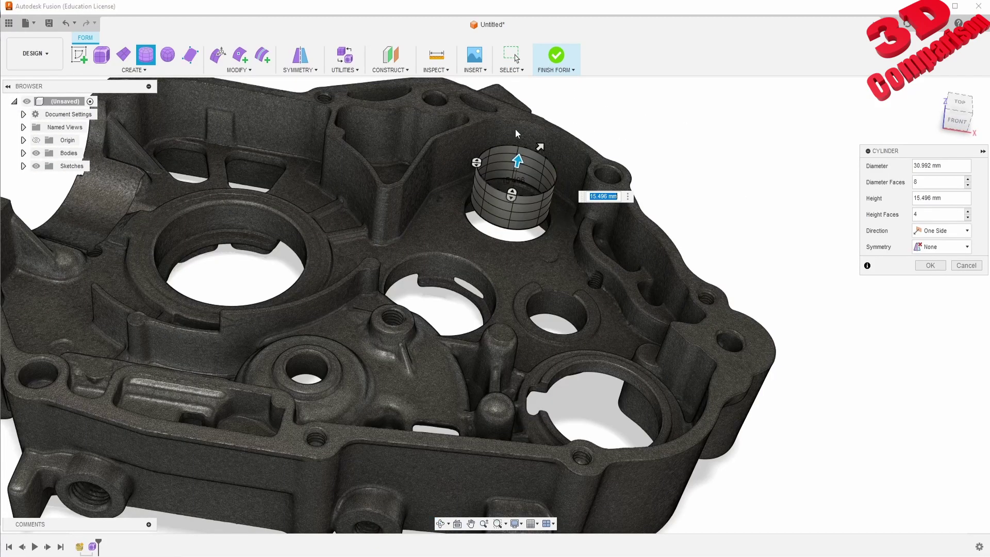
{"action": "scroll", "coordinate": [518, 123], "scroll_direction": "up", "scroll_amount": 3}
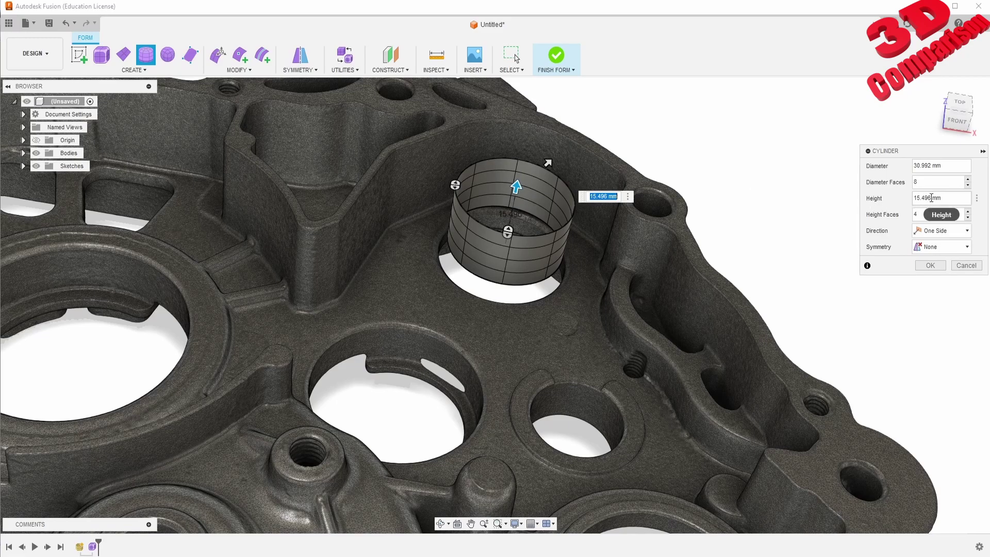
{"action": "left_click", "coordinate": [929, 198]}
{"action": "type", "text": "25"}
{"action": "key", "text": "Tab"}
{"action": "left_click", "coordinate": [950, 165]}
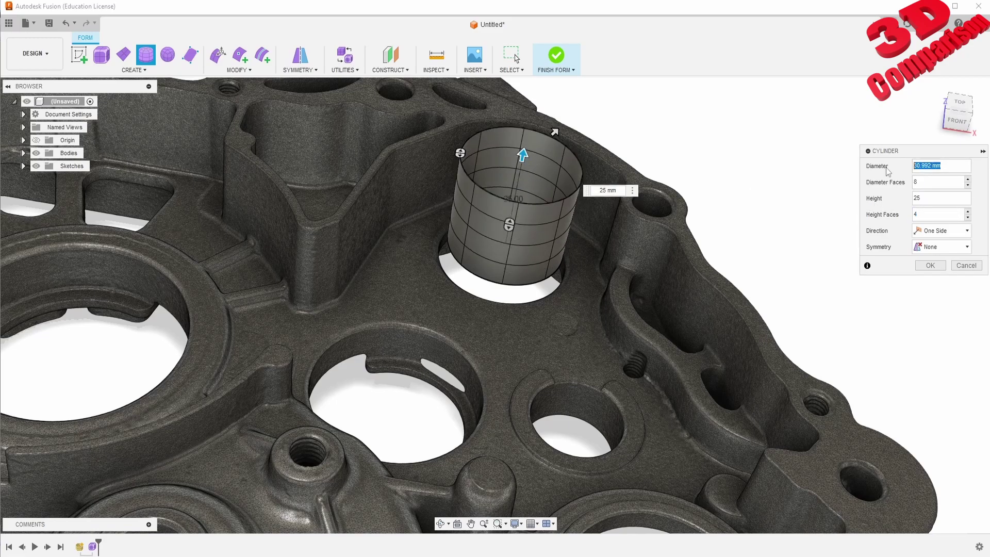
{"action": "type", "text": "32"}
{"action": "key", "text": "Return"}
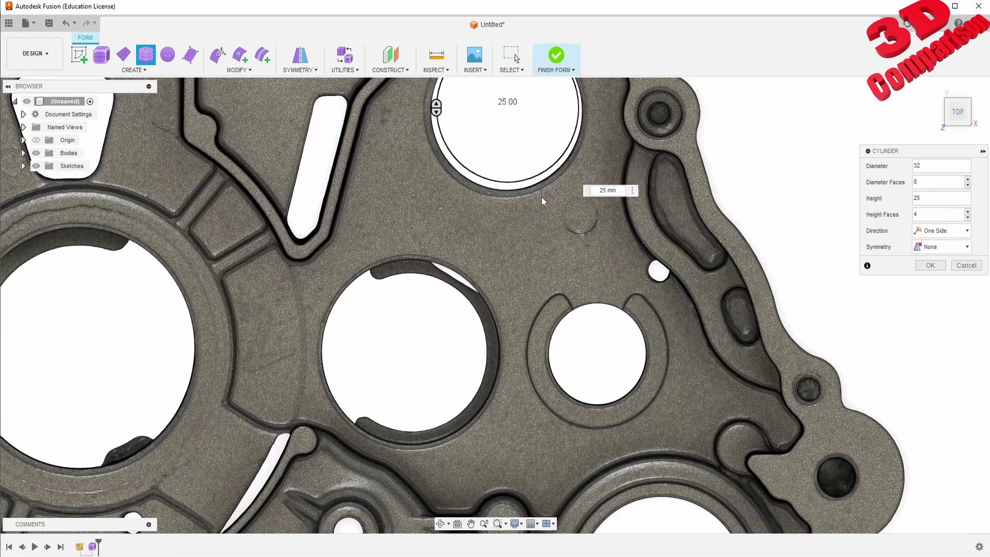
Step: Check the cylinder from the underside, back and front, returning to the Top view
{"action": "middle_click_drag", "start_coordinate": [539, 215], "coordinate": [548, 255], "text": "shift"}
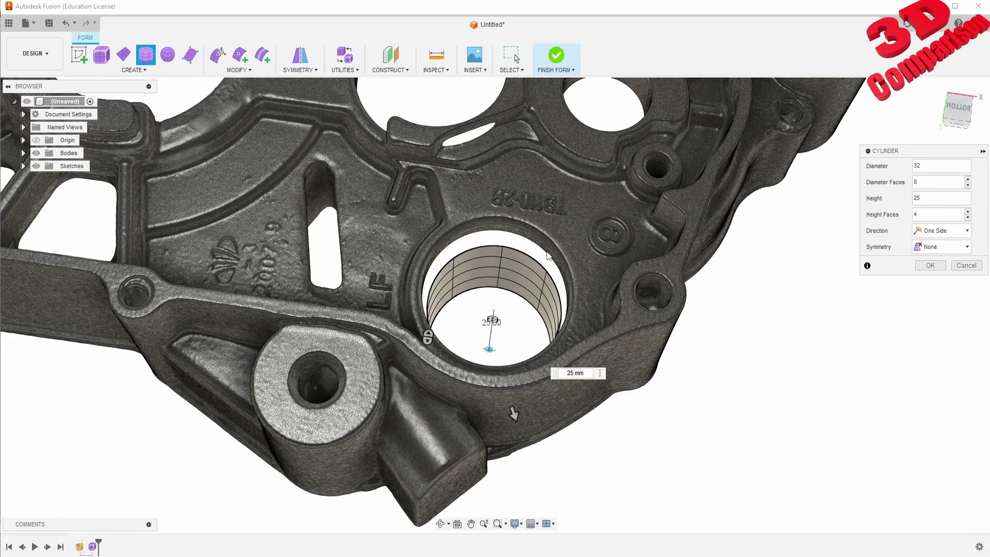
{"action": "left_click", "coordinate": [958, 127]}
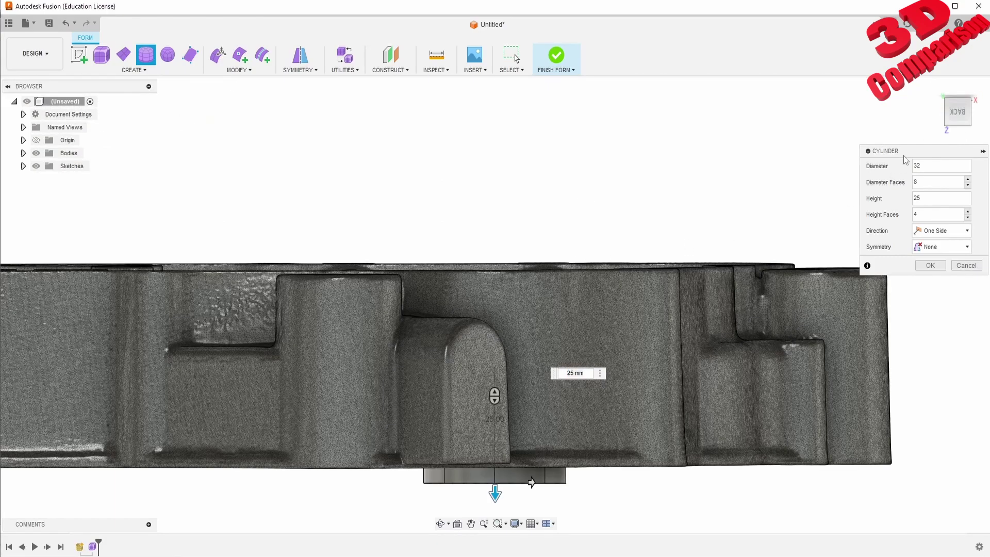
{"action": "left_click", "coordinate": [959, 96]}
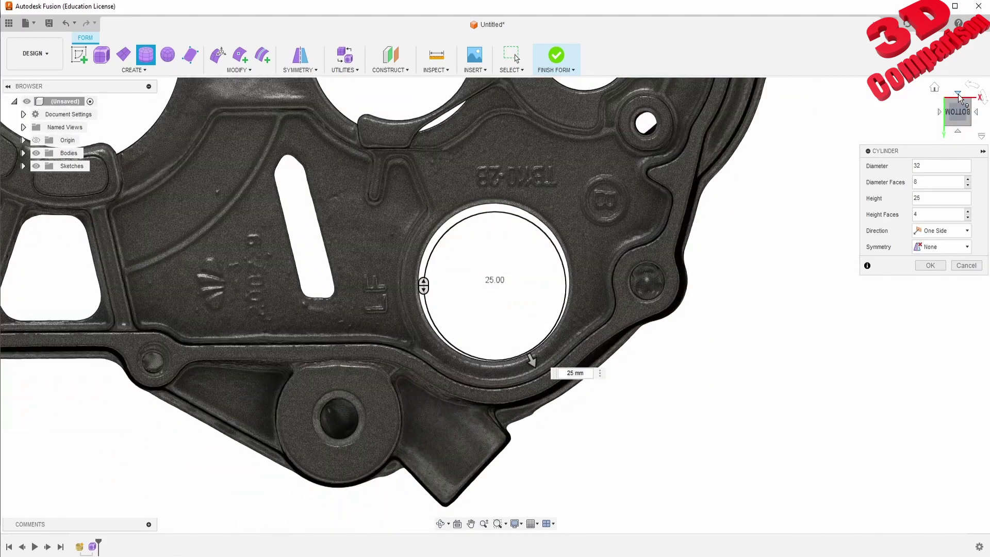
{"action": "left_click", "coordinate": [960, 96]}
{"action": "left_click", "coordinate": [959, 96]}
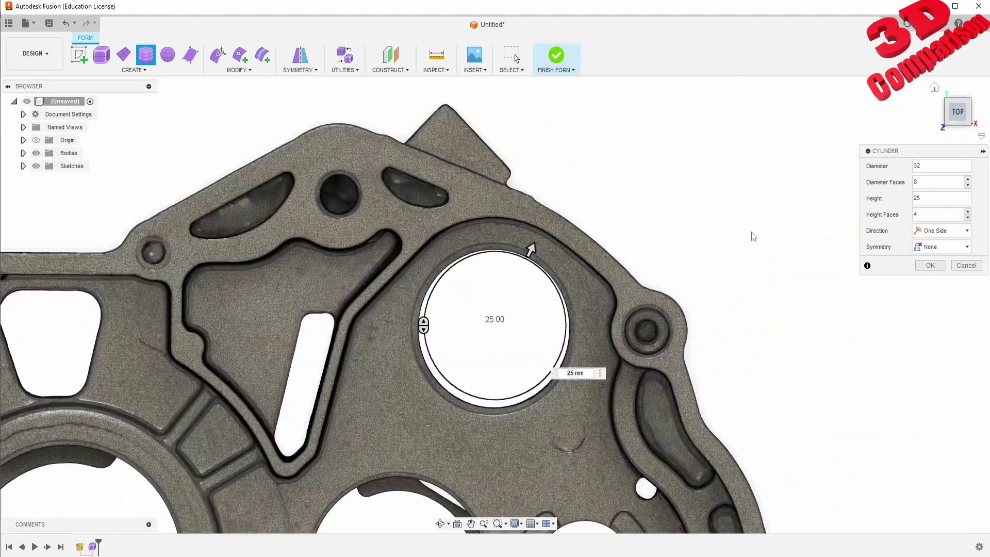
{"action": "scroll", "coordinate": [572, 289], "scroll_direction": "up", "scroll_amount": 3}
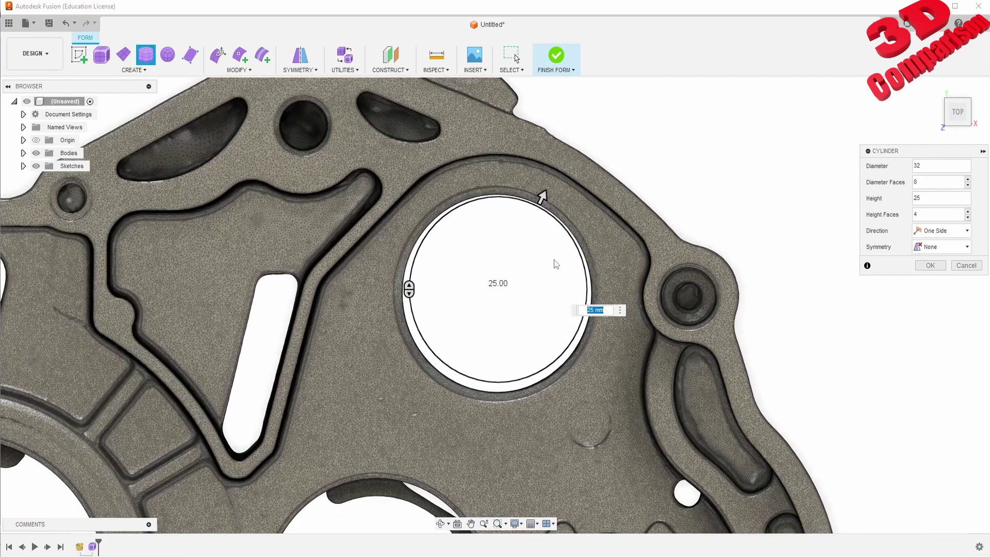
{"action": "scroll", "coordinate": [556, 264], "scroll_direction": "up", "scroll_amount": 2}
Step: With Edit Form on the whole body, shift the cylinder about -0.15 mm and -0.828 mm
{"action": "left_click", "coordinate": [218, 54]}
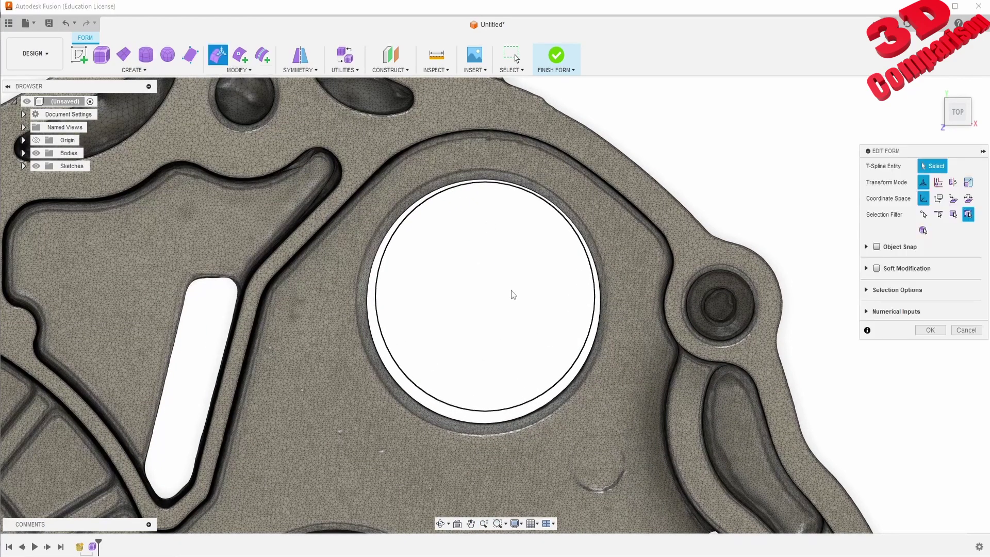
{"action": "left_click", "coordinate": [924, 231]}
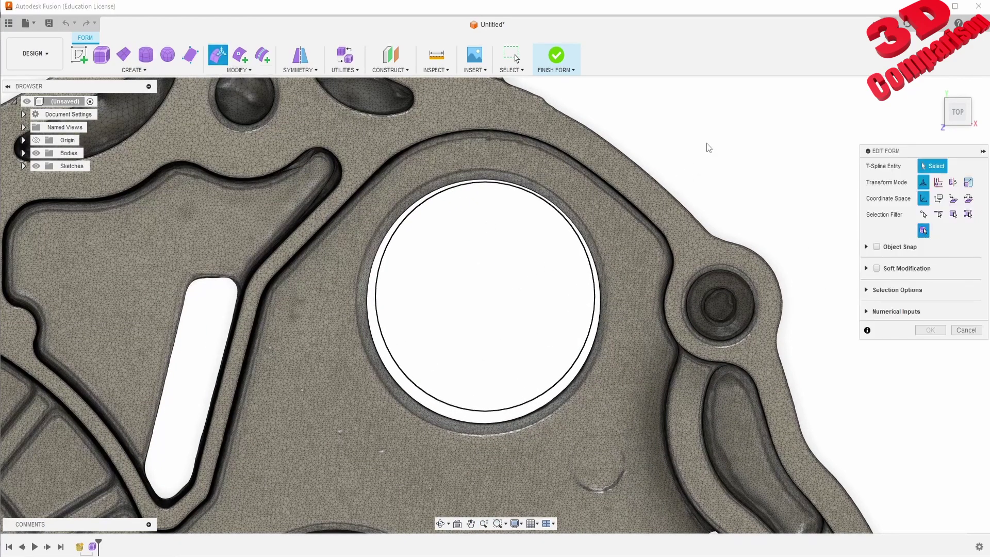
{"action": "left_click_drag", "start_coordinate": [708, 141], "coordinate": [214, 484]}
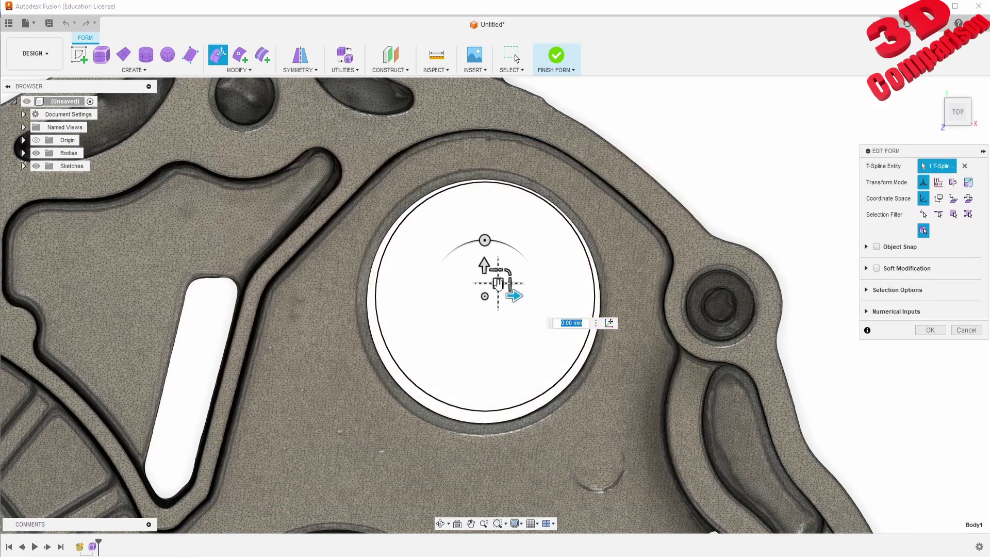
{"action": "left_click_drag", "start_coordinate": [497, 283], "coordinate": [497, 290]}
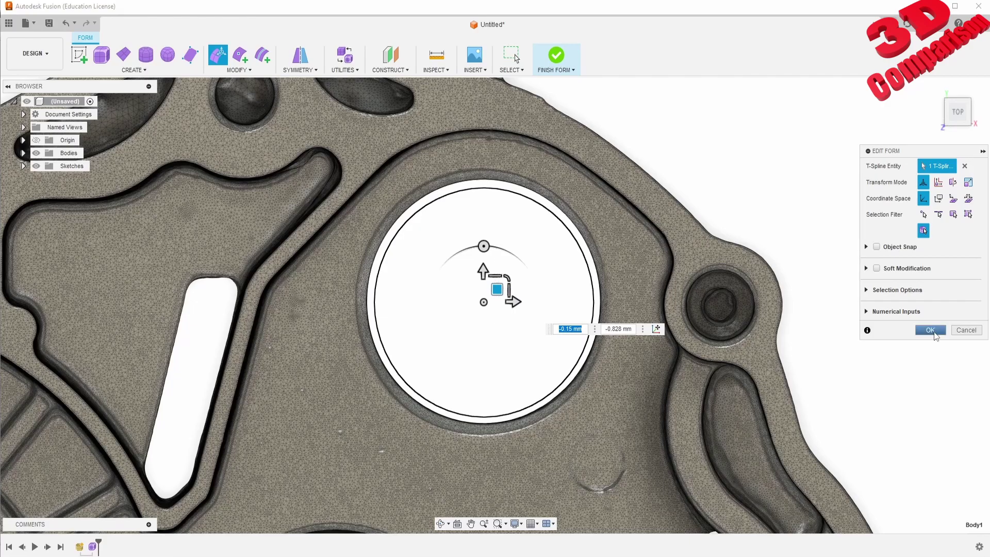
{"action": "left_click", "coordinate": [930, 331]}
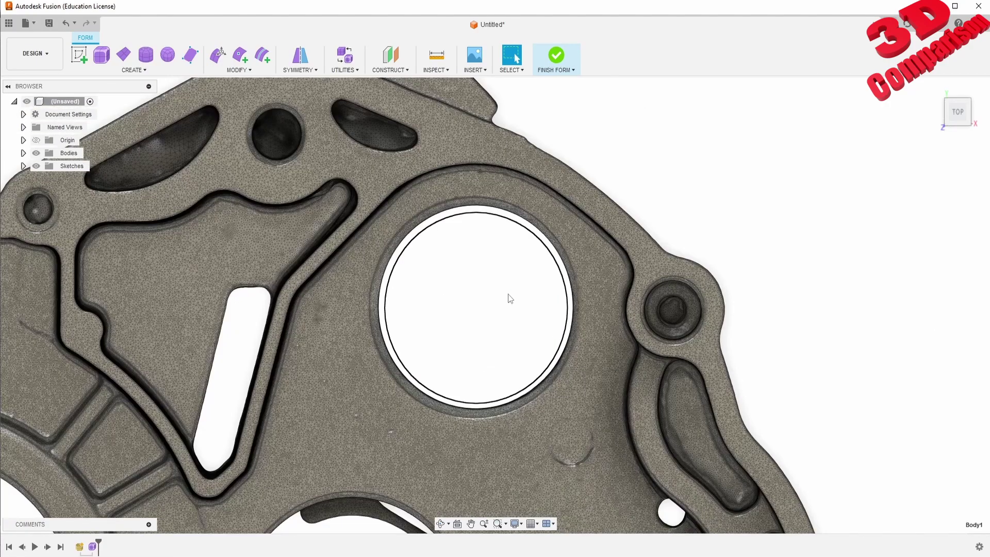
{"action": "middle_click_drag", "start_coordinate": [490, 285], "coordinate": [685, 186], "text": "shift"}
{"action": "key", "text": "Escape"}
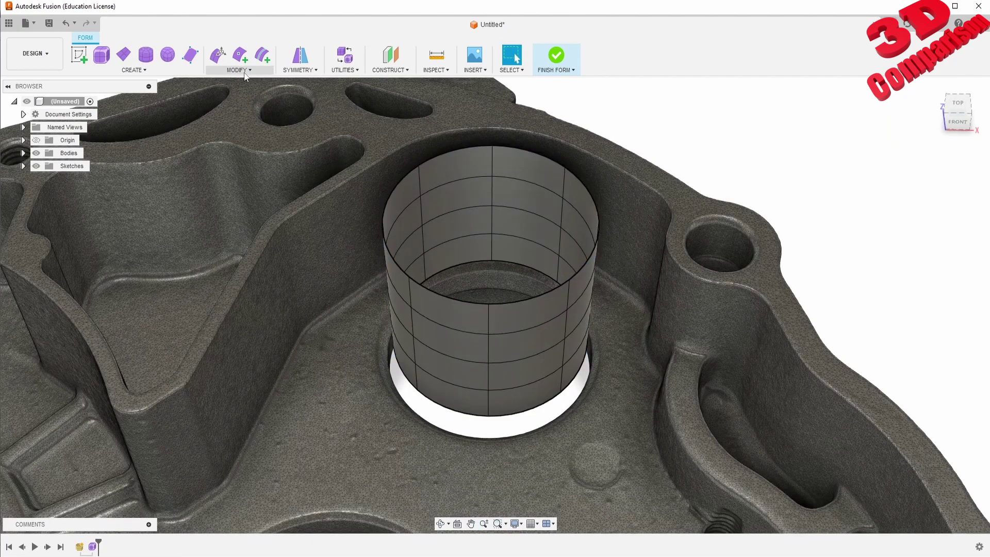
Step: Start Pull and snap the two lower rim vertices onto the crankcase hole
{"action": "left_click", "coordinate": [240, 69]}
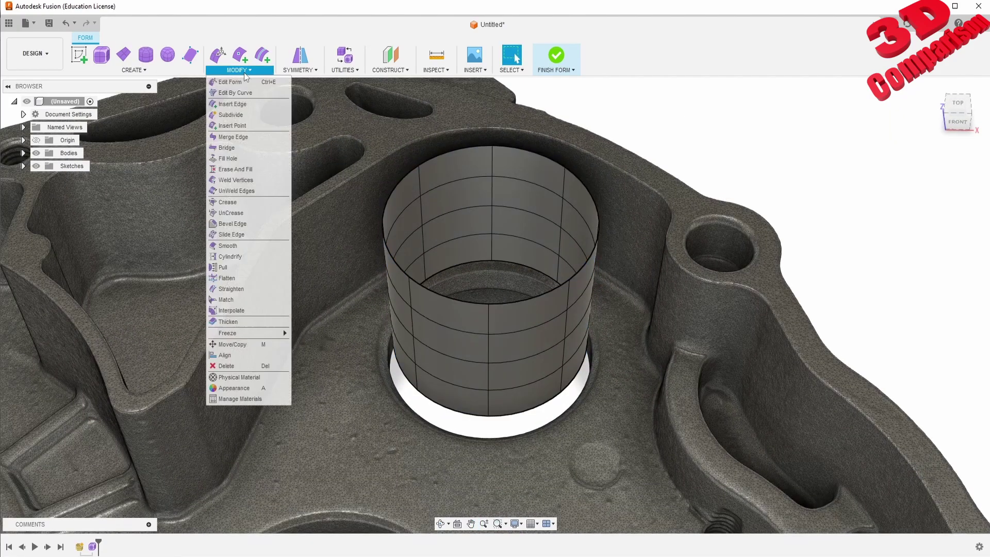
{"action": "left_click", "coordinate": [258, 267]}
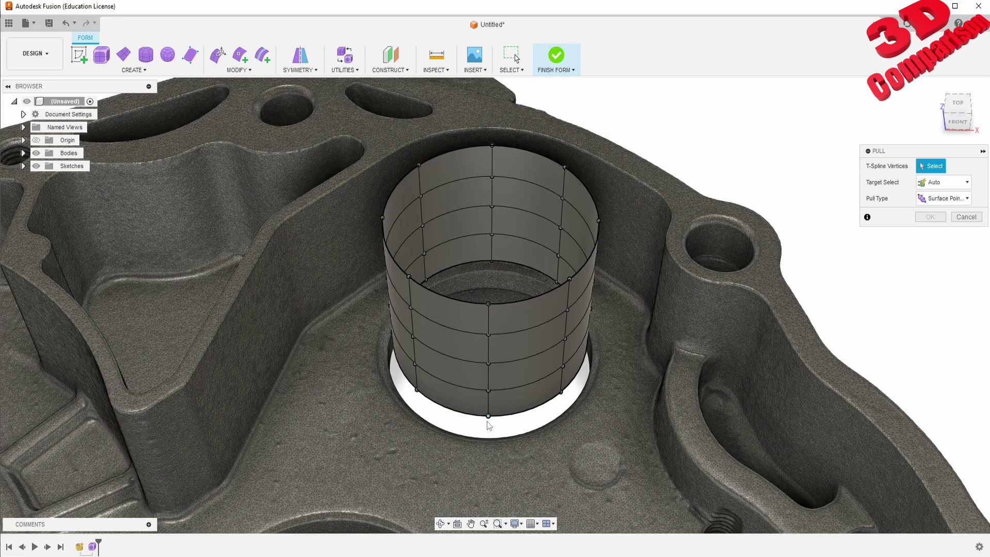
{"action": "left_click", "coordinate": [417, 396]}
{"action": "left_click", "coordinate": [561, 397]}
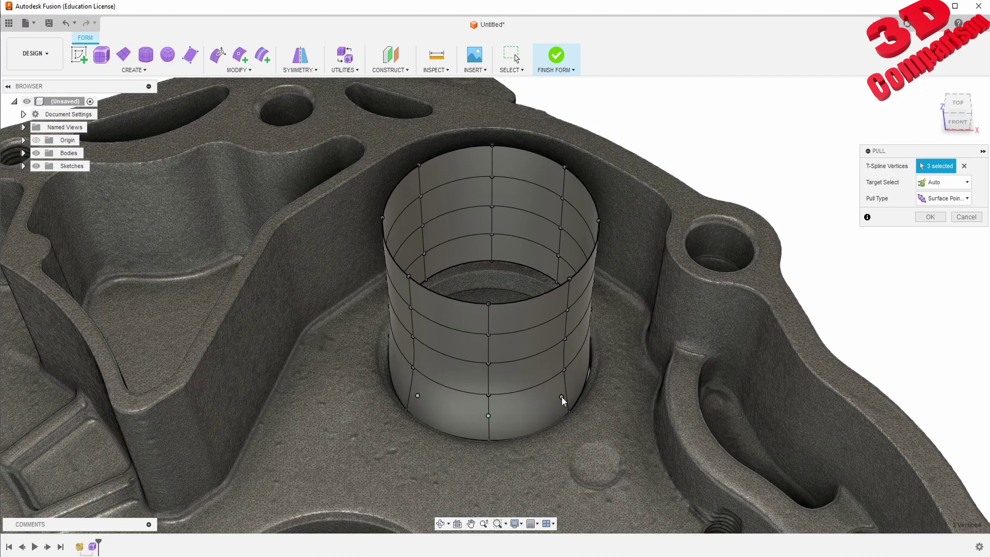
{"action": "middle_click_drag", "start_coordinate": [600, 355], "coordinate": [520, 388]}
Step: Pull the remaining rim vertices onto the hole wall, eight vertices in total
{"action": "left_click", "coordinate": [517, 377]}
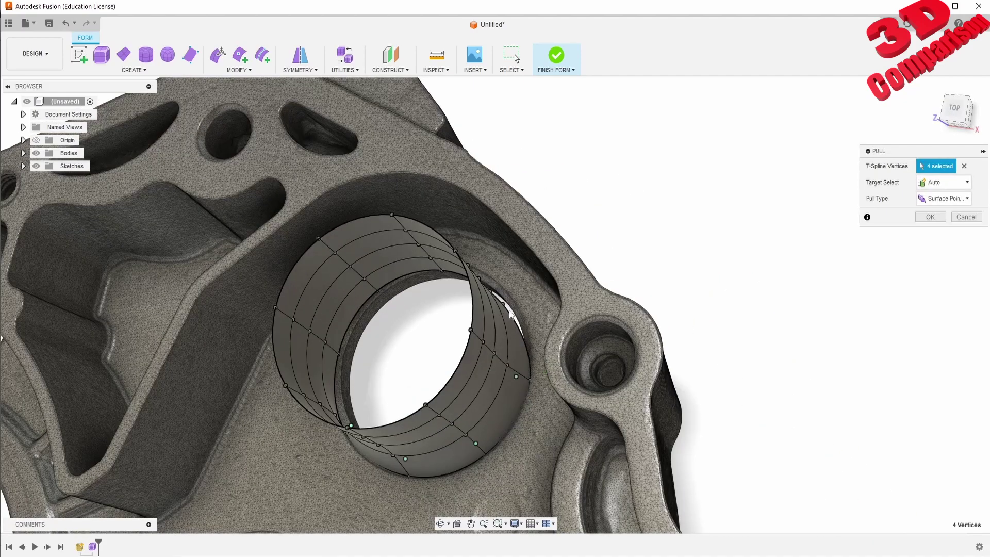
{"action": "left_click", "coordinate": [503, 305]}
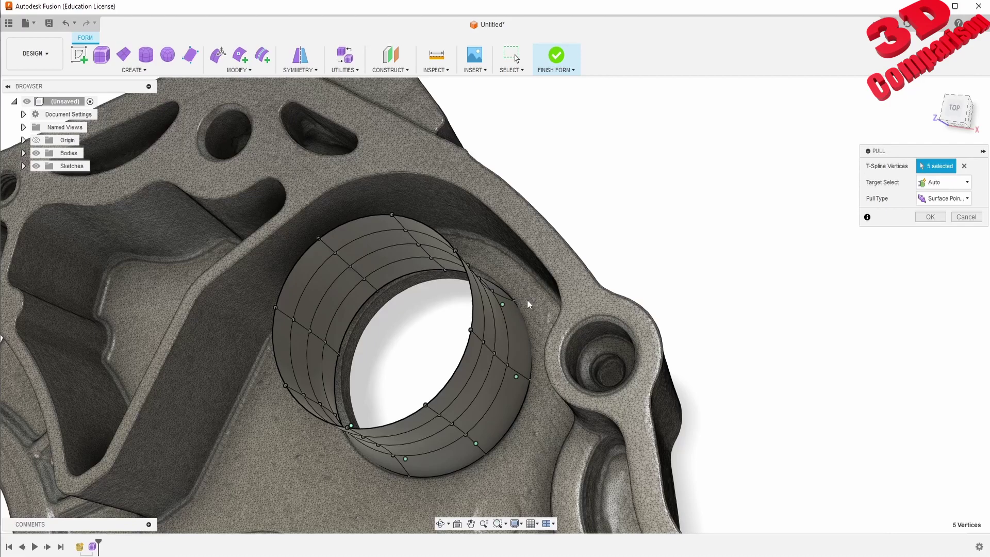
{"action": "middle_click_drag", "start_coordinate": [513, 325], "coordinate": [462, 295], "text": "shift"}
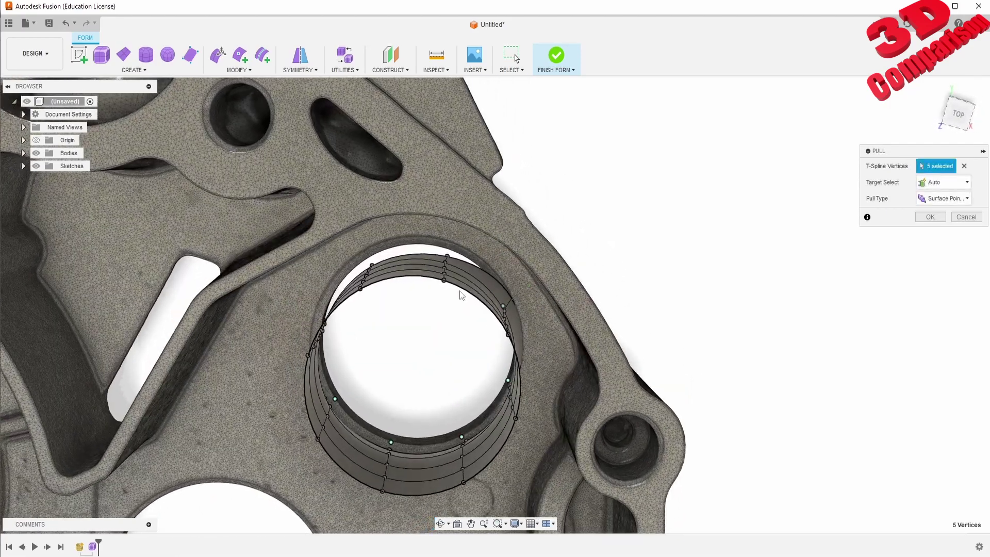
{"action": "left_click", "coordinate": [448, 257]}
{"action": "left_click", "coordinate": [373, 261]}
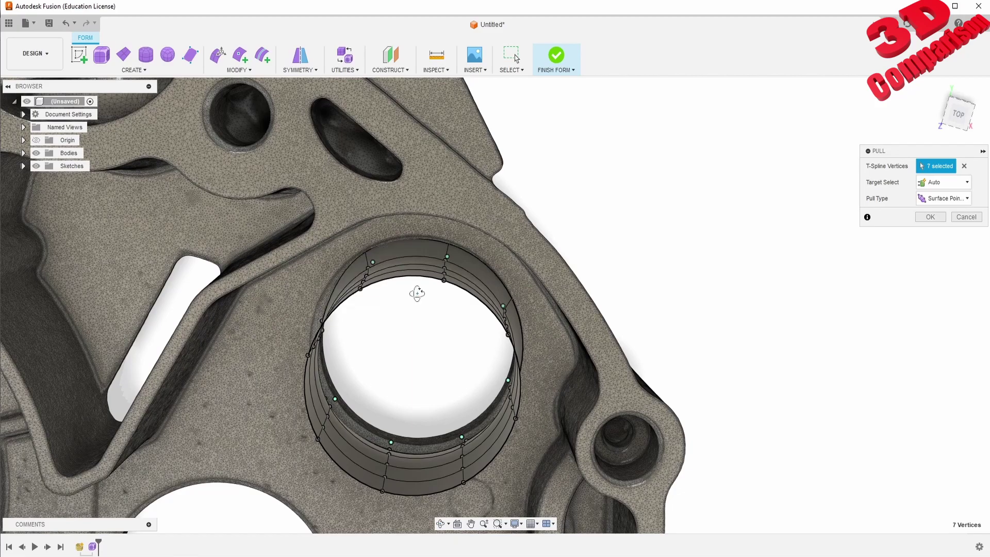
{"action": "middle_click_drag", "start_coordinate": [415, 291], "coordinate": [413, 292], "text": "shift"}
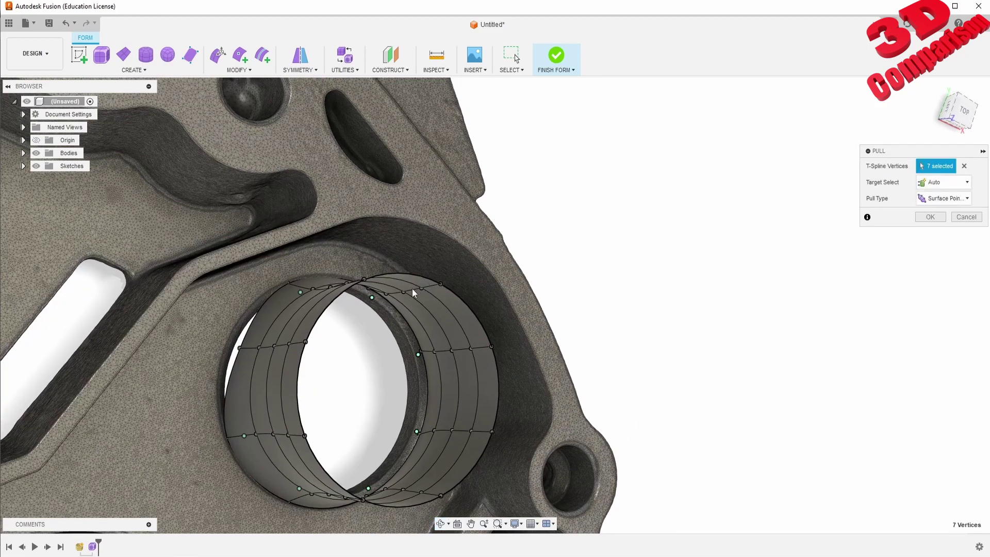
{"action": "left_click", "coordinate": [240, 350]}
{"action": "scroll", "coordinate": [500, 362], "scroll_direction": "up", "scroll_amount": 3}
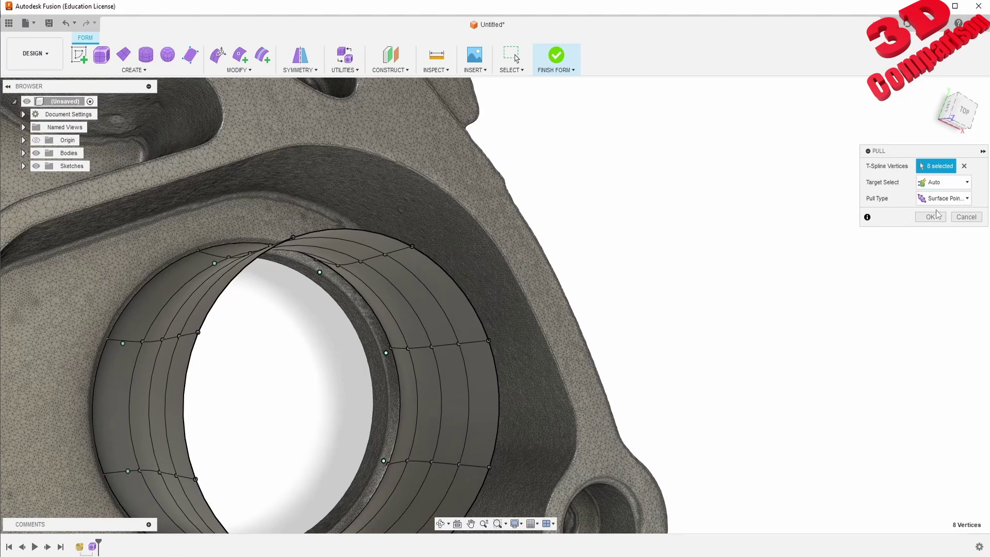
Step: Confirm the pull and view the flared cylinder inside the crankcase
{"action": "key", "text": "Return"}
{"action": "scroll", "coordinate": [586, 332], "scroll_direction": "down", "scroll_amount": 3}
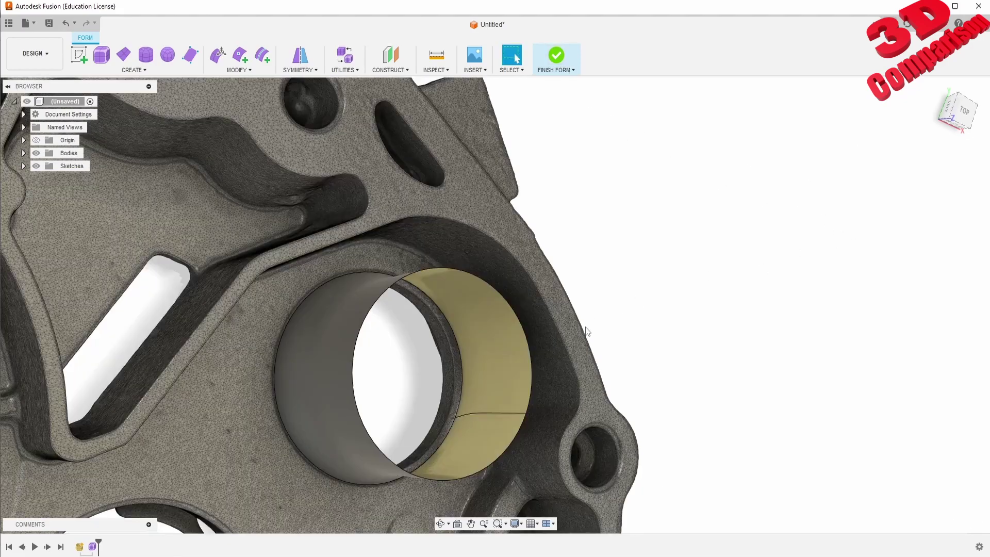
{"action": "scroll", "coordinate": [568, 344], "scroll_direction": "down", "scroll_amount": 5}
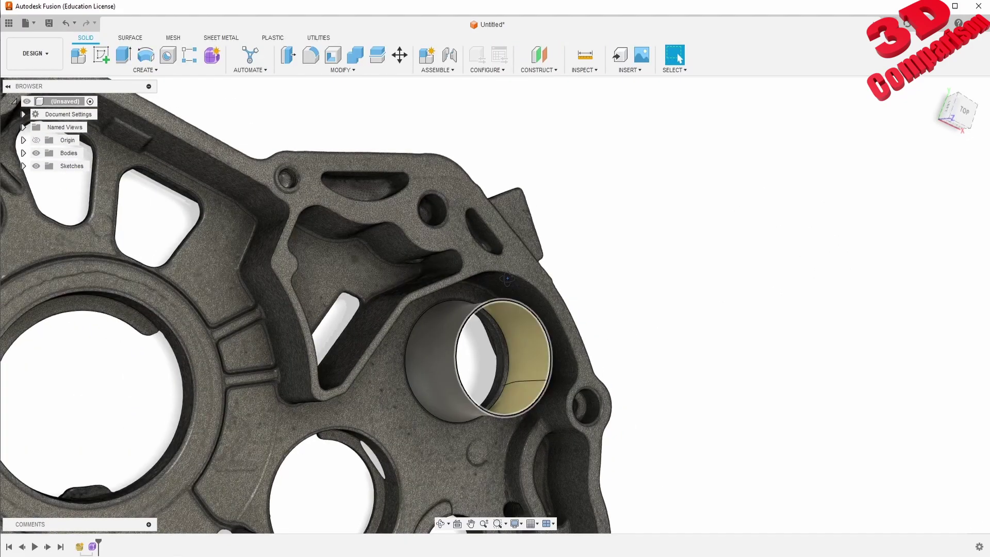
{"action": "middle_click_drag", "start_coordinate": [526, 307], "coordinate": [518, 351], "text": "shift"}
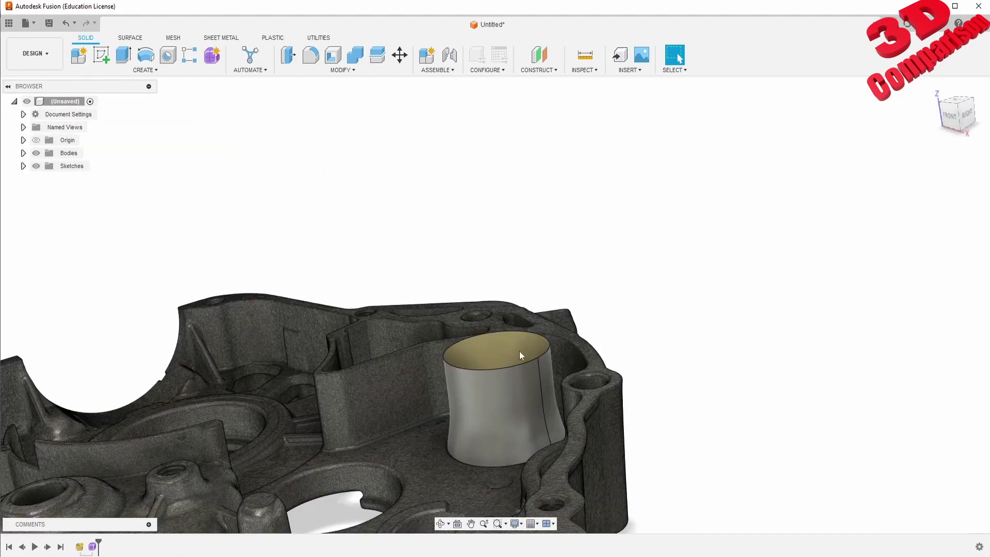
{"action": "middle_click_drag", "start_coordinate": [546, 273], "coordinate": [618, 170]}
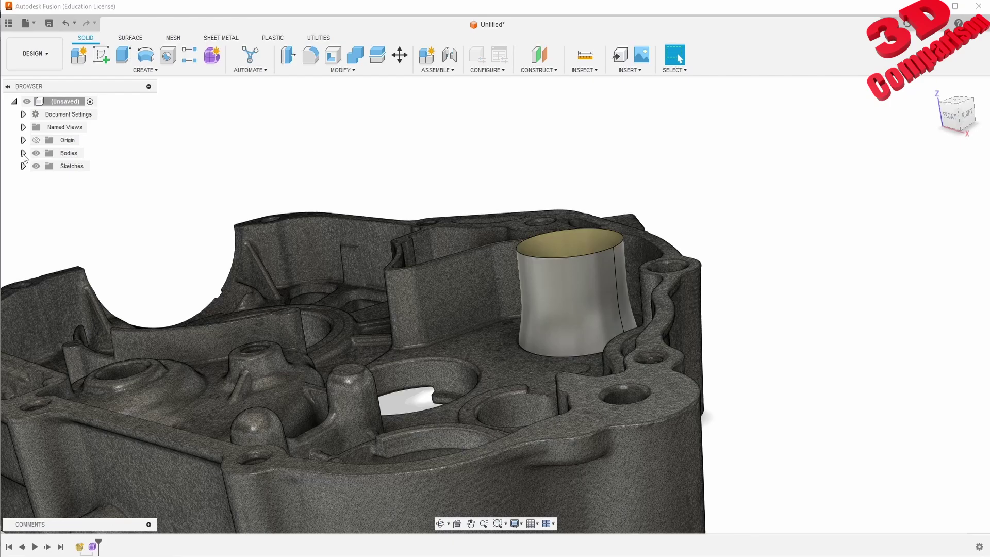
Step: Hide the Motorcycle Crankcase mesh so only the cylinder Body1 (1) shows
{"action": "left_click", "coordinate": [23, 154]}
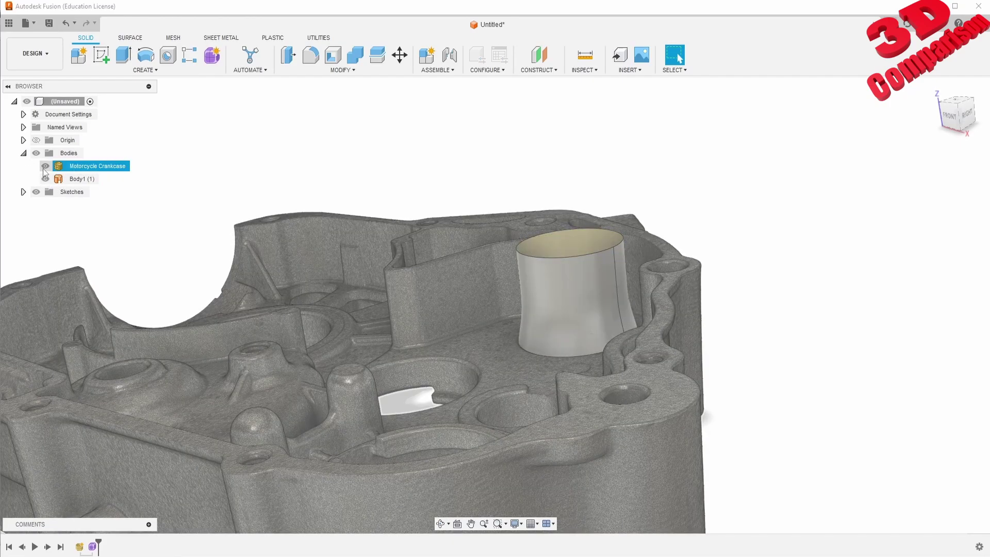
{"action": "left_click", "coordinate": [46, 166]}
{"action": "left_click", "coordinate": [511, 315]}
{"action": "mouse_move", "coordinate": [510, 315]}
{"action": "middle_mouse_down", "text": "shift"}
{"action": "mouse_move", "coordinate": [503, 309]}
{"action": "mouse_move", "coordinate": [498, 330]}
{"action": "middle_mouse_up", "text": "shift"}
{"action": "key", "text": "Escape"}
Step: Sketch a 35 mm diameter circle at the origin on the ground plane
{"action": "left_click", "coordinate": [101, 54]}
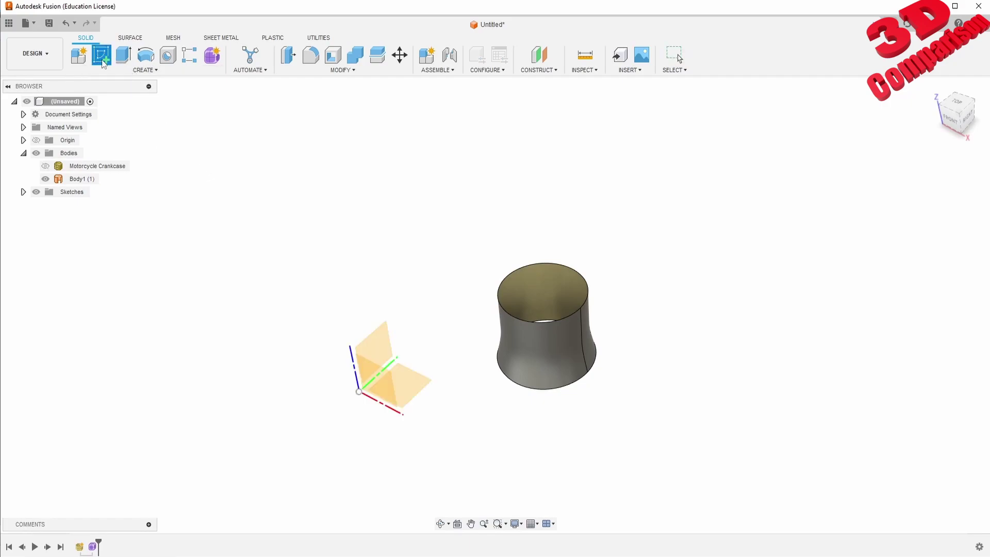
{"action": "left_click", "coordinate": [417, 367]}
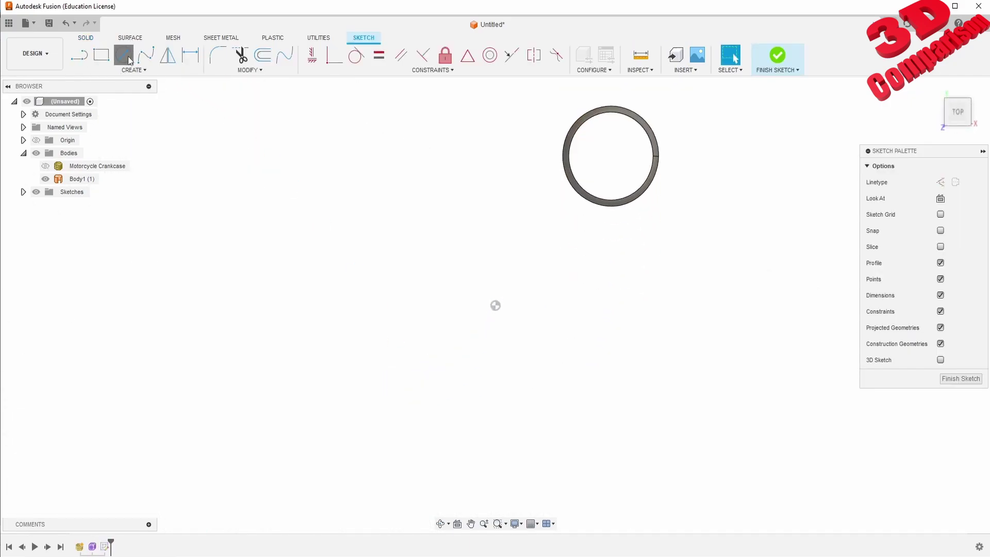
{"action": "left_click", "coordinate": [129, 60]}
{"action": "left_click", "coordinate": [495, 306]}
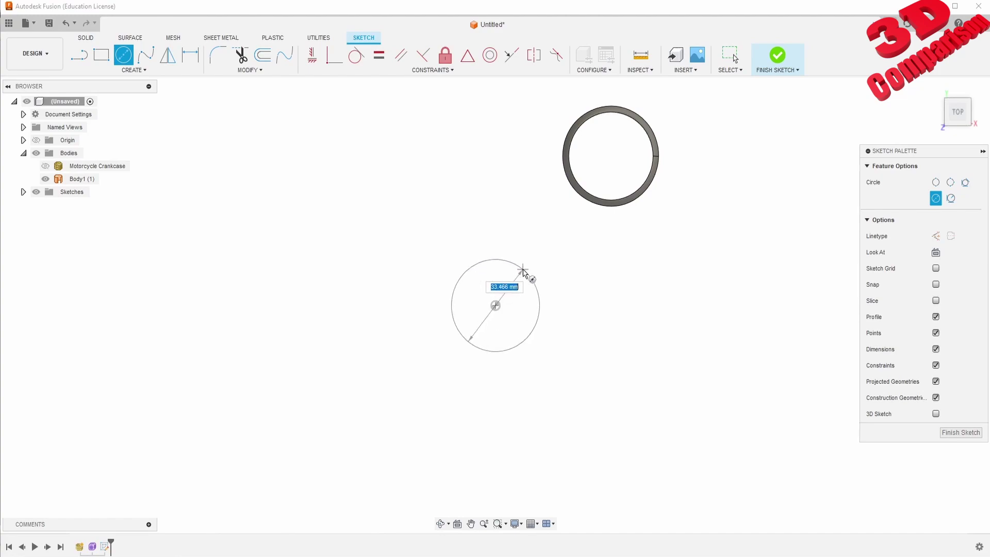
{"action": "type", "text": "35"}
{"action": "key", "text": "Return"}
{"action": "key", "text": "Escape"}
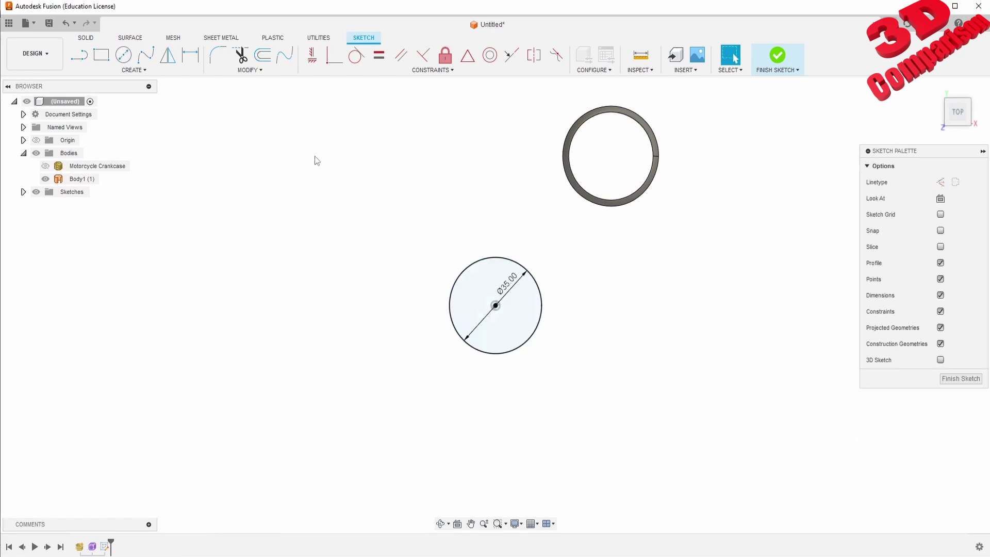
Step: Extrude the circle into a surface cylinder about 31 mm tall and re-enter Form
{"action": "left_click", "coordinate": [131, 37]}
{"action": "left_click", "coordinate": [475, 317]}
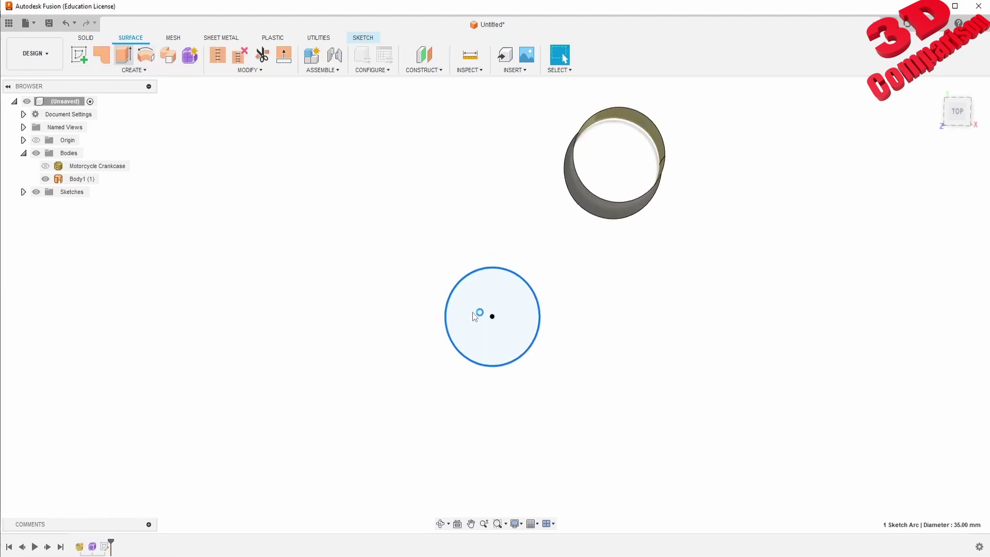
{"action": "key", "text": "e"}
{"action": "left_click_drag", "start_coordinate": [322, 355], "coordinate": [312, 297]}
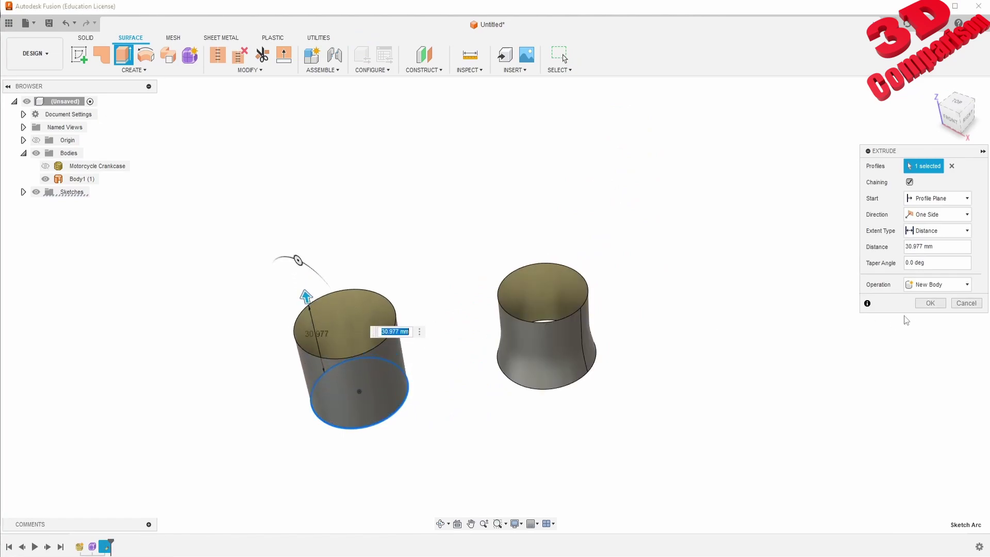
{"action": "left_click", "coordinate": [930, 304]}
{"action": "left_click", "coordinate": [190, 55]}
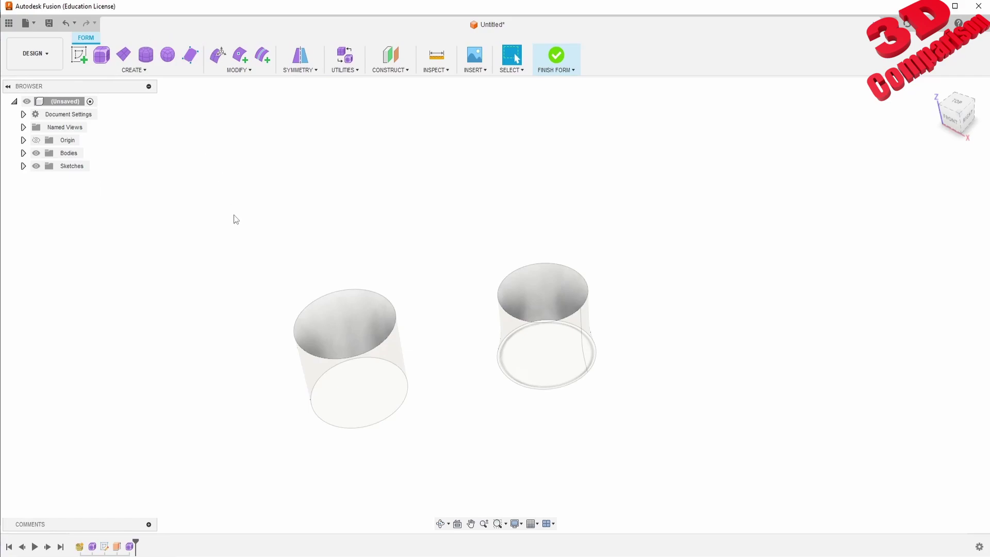
Step: Start a T-spline box at the origin from the Top view, then cancel it
{"action": "left_click", "coordinate": [102, 55]}
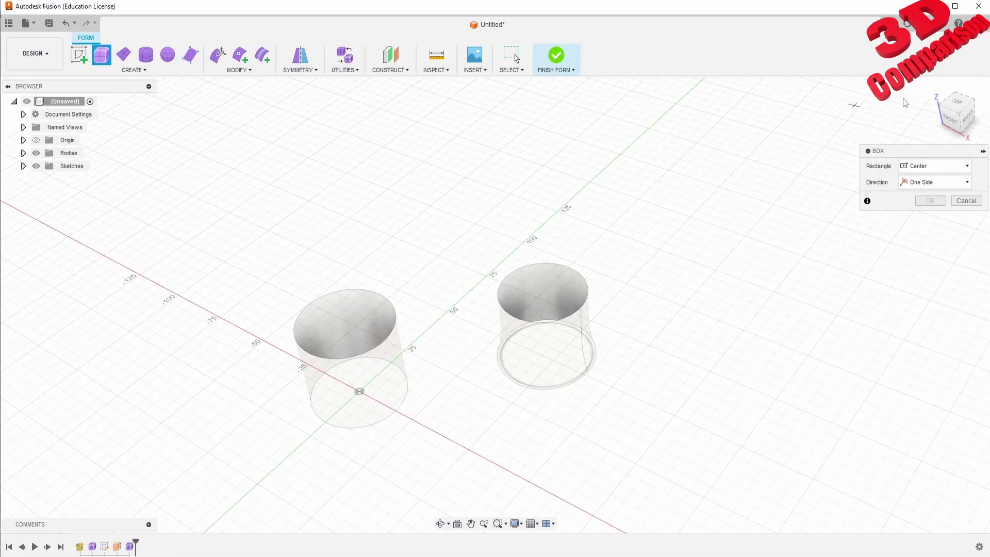
{"action": "left_click", "coordinate": [957, 102]}
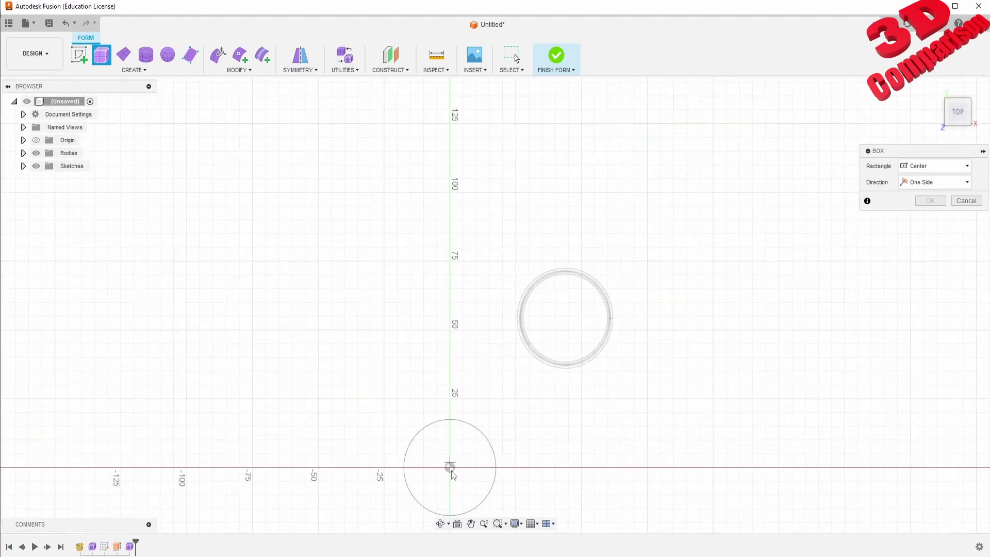
{"action": "left_click", "coordinate": [450, 468]}
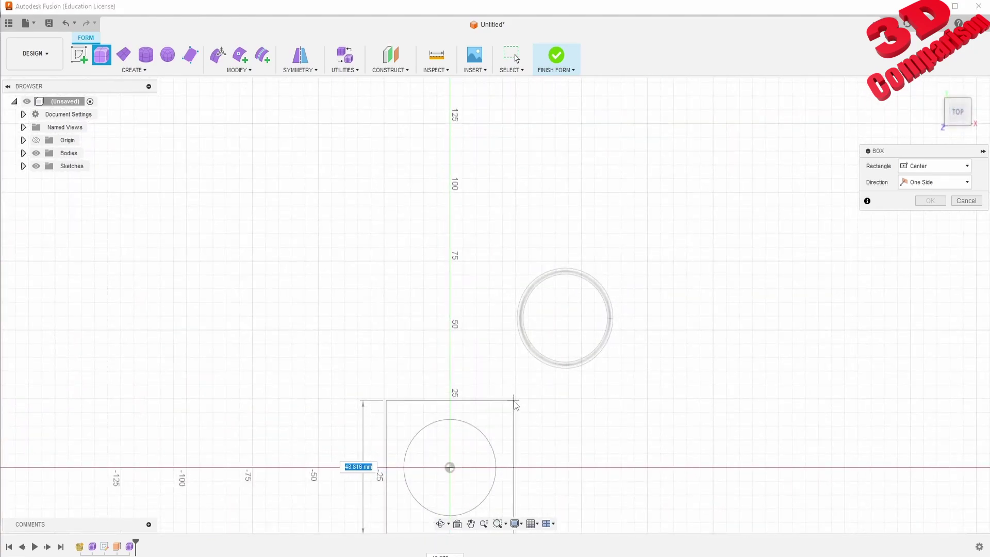
{"action": "key", "text": "Escape"}
Step: Create a 45 mm diameter T-spline cylinder at the origin, editing its height in the dialog
{"action": "left_click", "coordinate": [146, 54]}
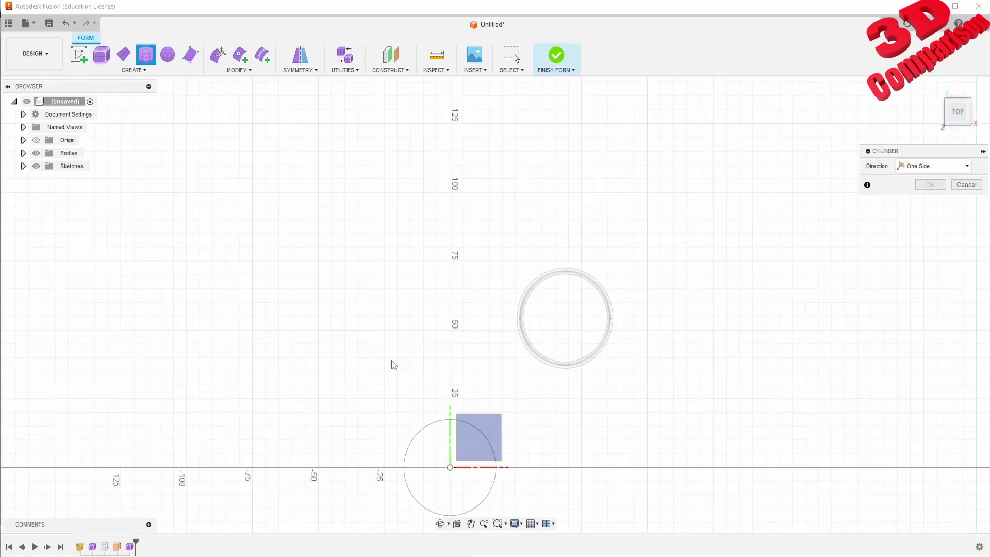
{"action": "left_click", "coordinate": [450, 468]}
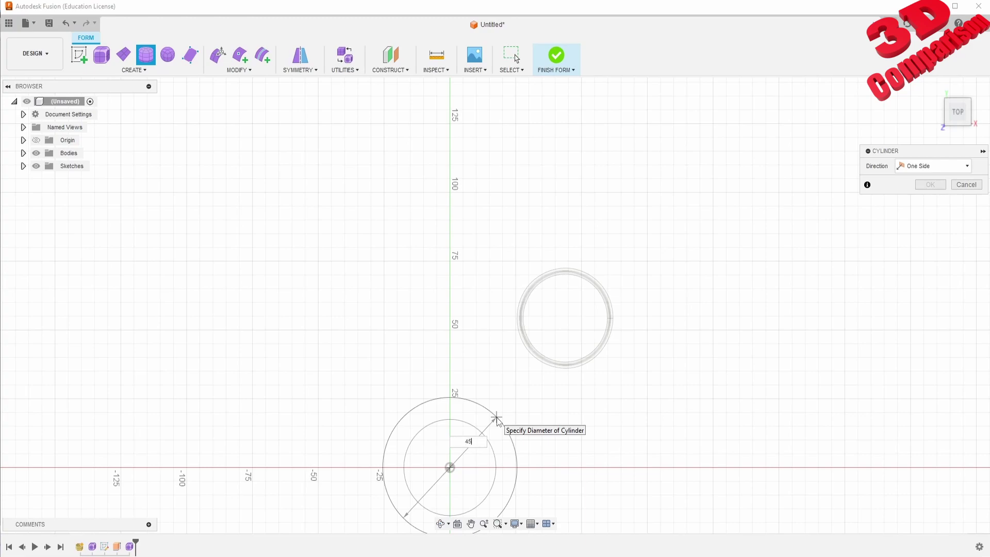
{"action": "left_click", "coordinate": [494, 426]}
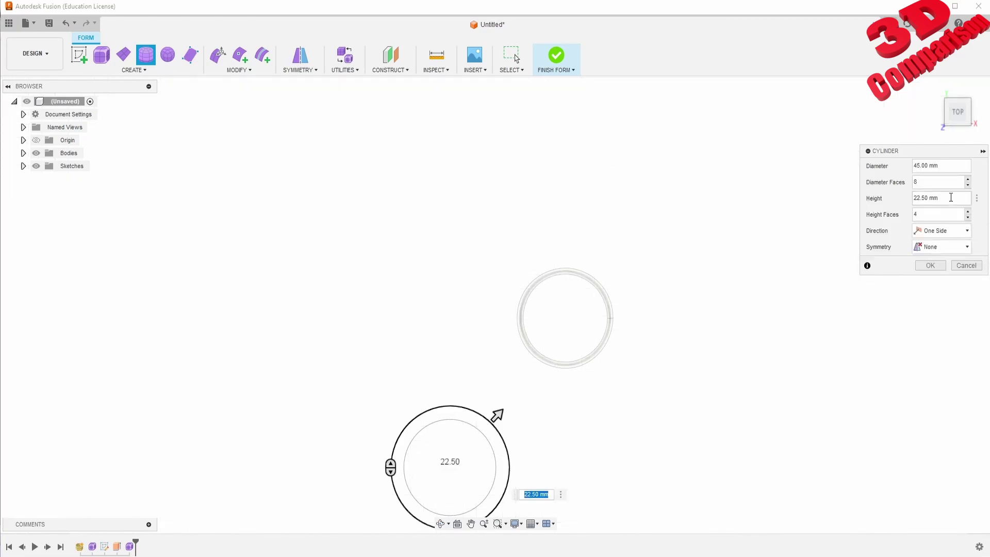
{"action": "double_click", "coordinate": [951, 198]}
{"action": "type", "text": "10"}
{"action": "left_click", "coordinate": [930, 265]}
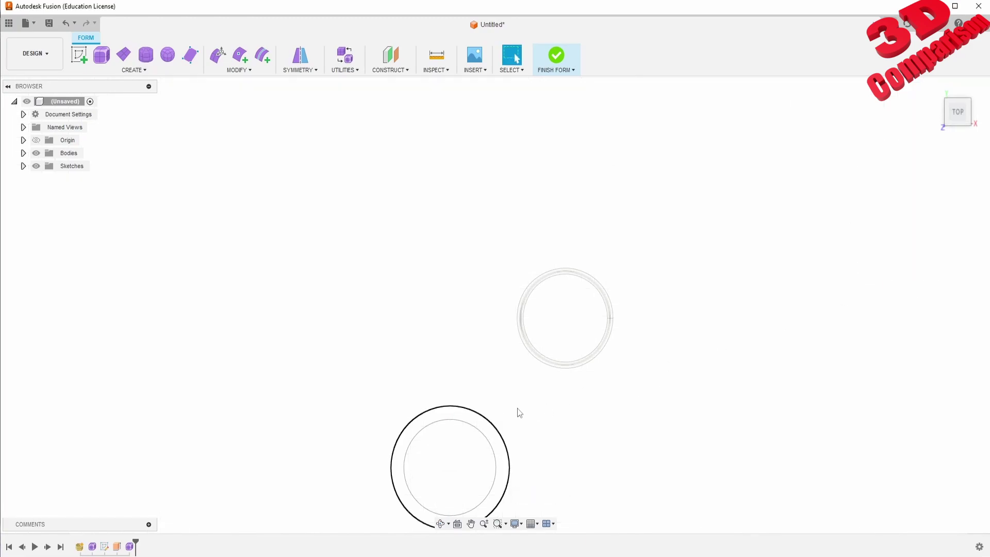
{"action": "middle_click_drag", "start_coordinate": [520, 412], "coordinate": [504, 276], "text": "shift"}
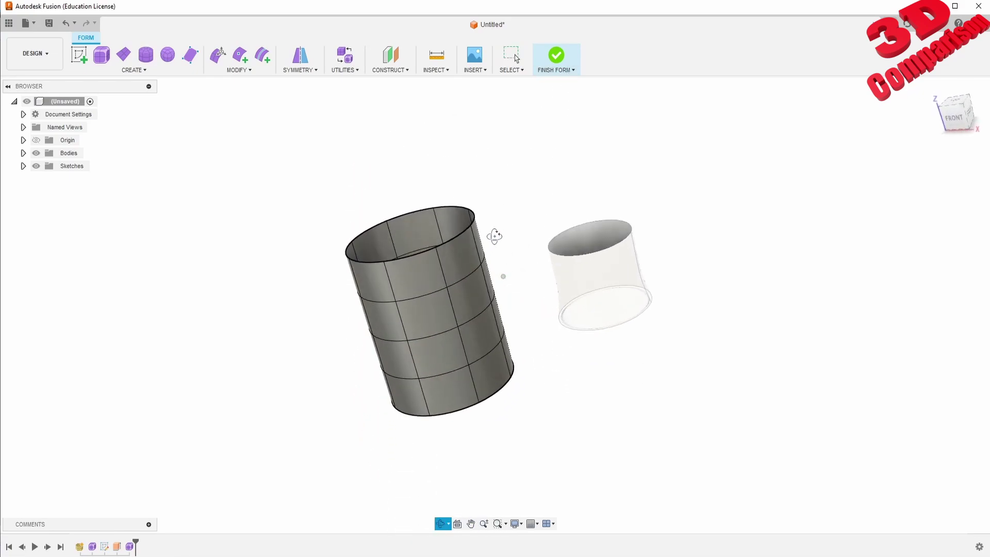
Step: Raise the 45 mm T-spline cylinder about 37 mm above the surface cylinder
{"action": "left_click", "coordinate": [218, 55]}
{"action": "left_click", "coordinate": [493, 304]}
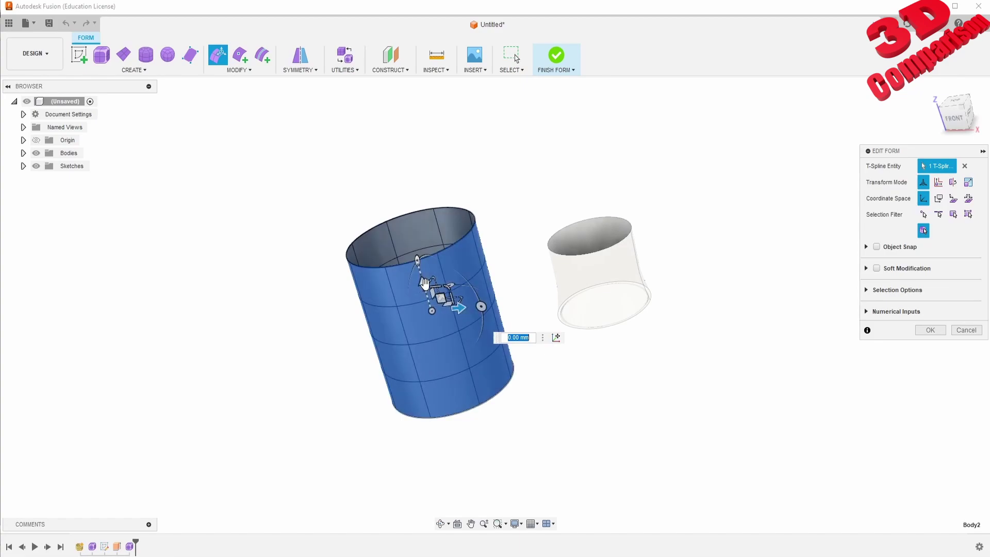
{"action": "left_click_drag", "start_coordinate": [425, 283], "coordinate": [534, 149]}
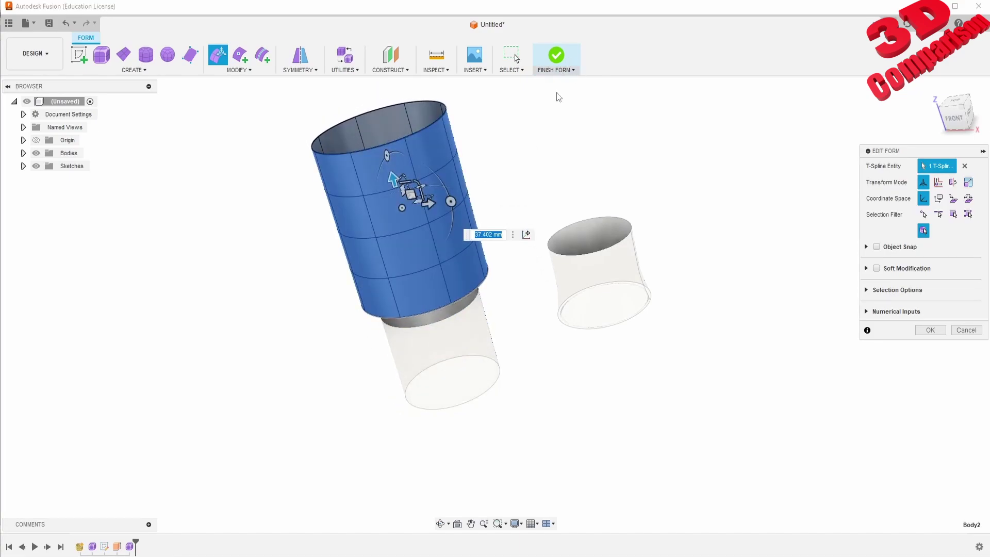
{"action": "middle_click_drag", "start_coordinate": [521, 318], "coordinate": [438, 266], "text": "shift"}
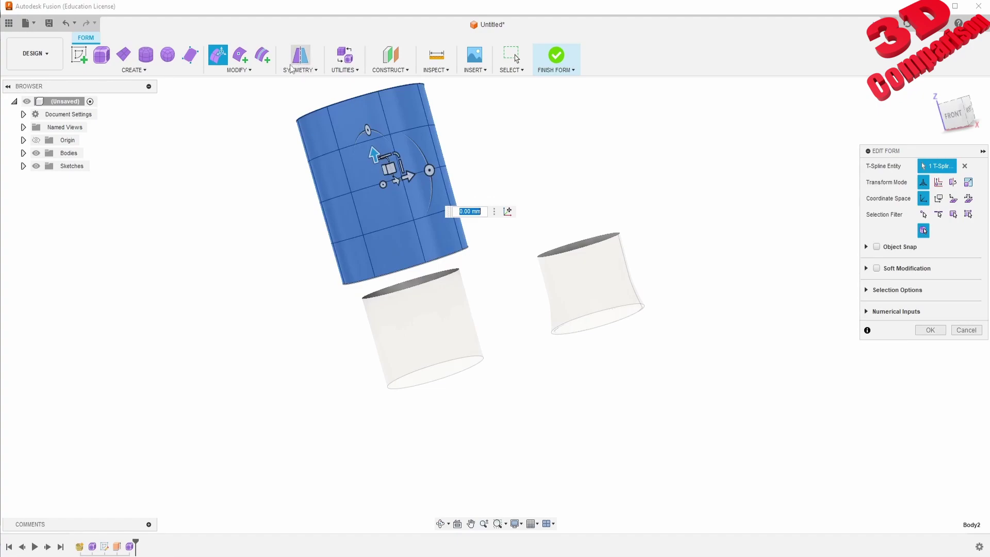
{"action": "left_click", "coordinate": [261, 73]}
Step: In Front view, pull only the cylinder's bottom vertex row onto the extruded surface
{"action": "left_click", "coordinate": [254, 262]}
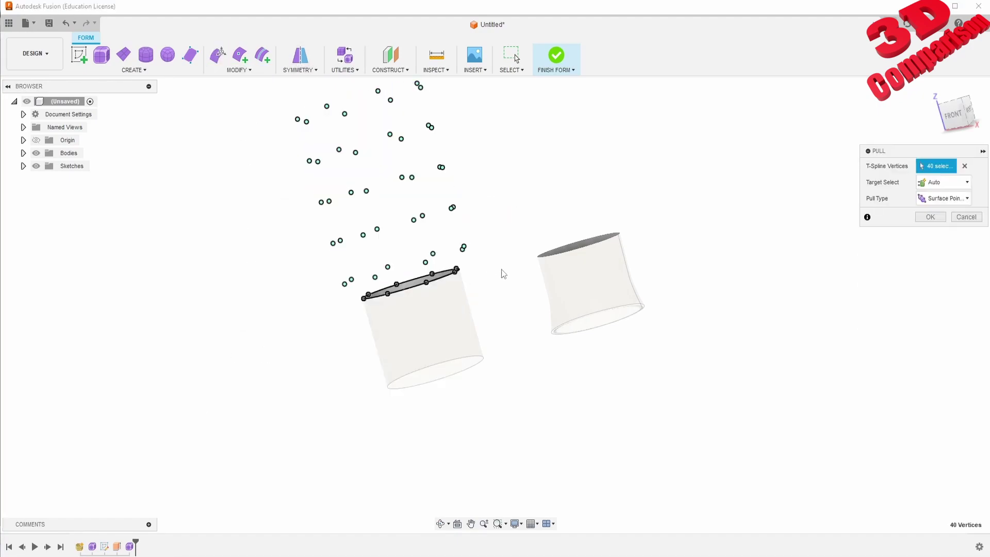
{"action": "left_click", "coordinate": [953, 115]}
{"action": "left_click_drag", "start_coordinate": [365, 216], "coordinate": [578, 281]}
{"action": "left_click", "coordinate": [949, 184]}
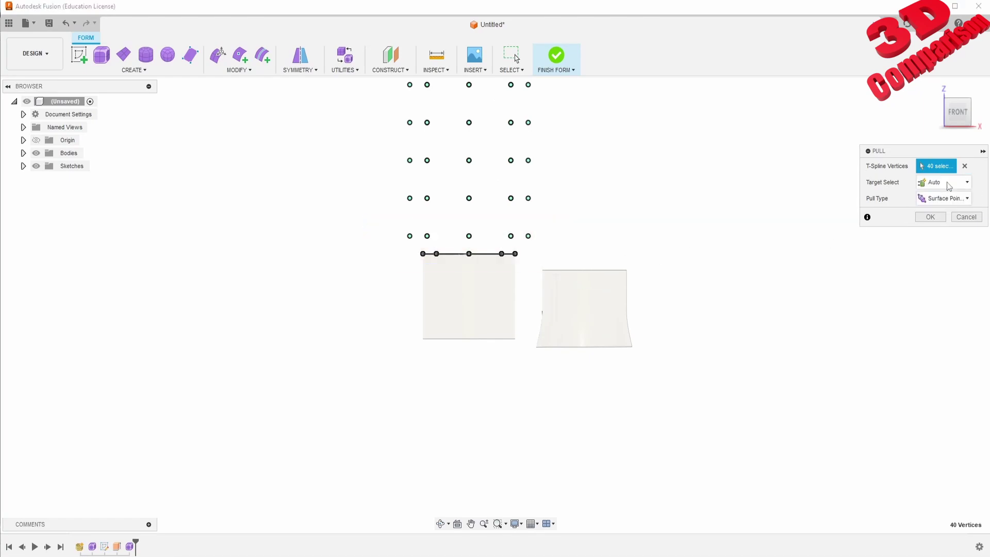
{"action": "left_click", "coordinate": [965, 165]}
{"action": "left_click_drag", "start_coordinate": [389, 232], "coordinate": [599, 273]}
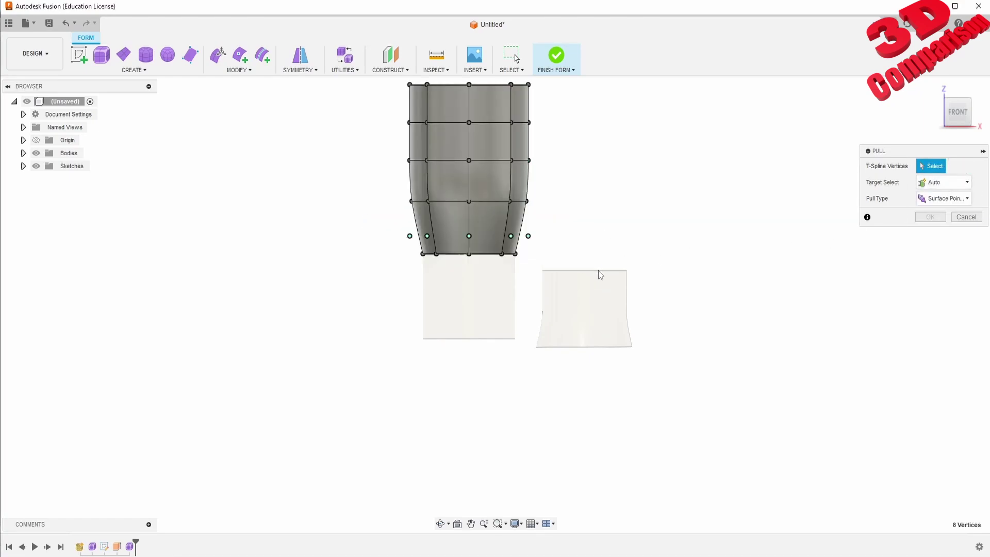
Step: Finish the form and show the Motorcycle Crankcase mesh again
{"action": "middle_click_drag", "start_coordinate": [544, 215], "coordinate": [598, 265], "text": "shift"}
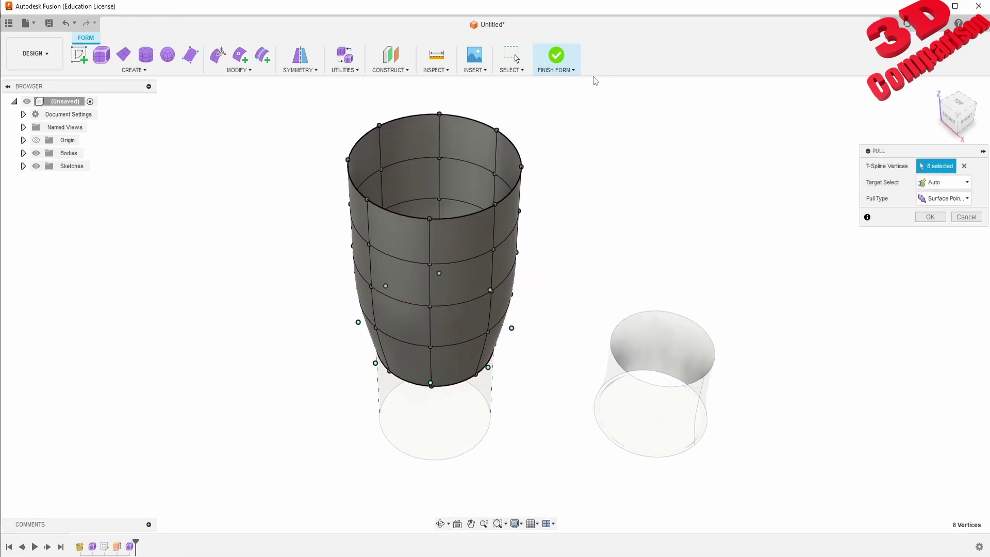
{"action": "left_click", "coordinate": [557, 57]}
{"action": "left_click", "coordinate": [45, 166]}
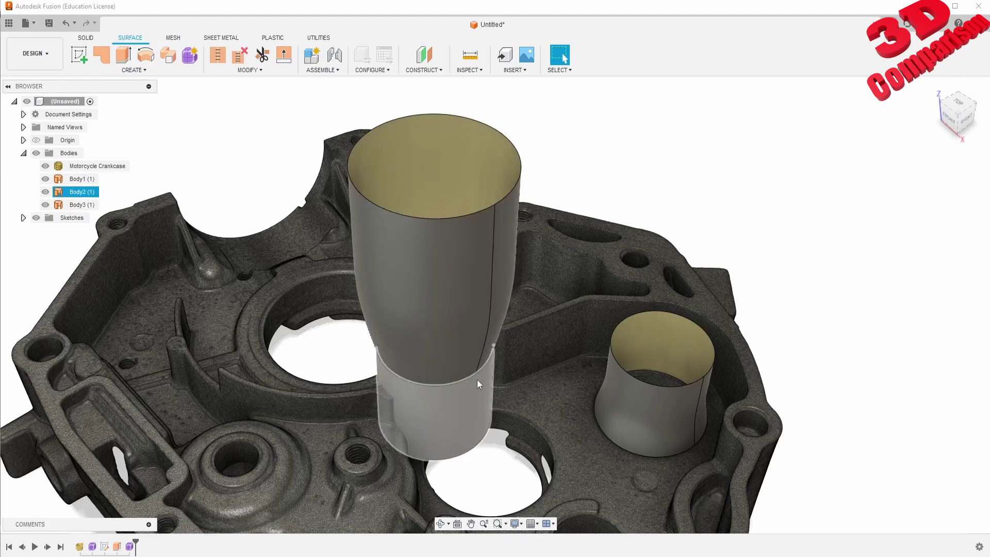
Step: Hide the Motorcycle Crankcase mesh in the Browser, leaving only the surface cylinder bodies visible
{"action": "scroll", "coordinate": [477, 380], "scroll_direction": "down", "scroll_amount": 2}
{"action": "left_click", "coordinate": [51, 168]}
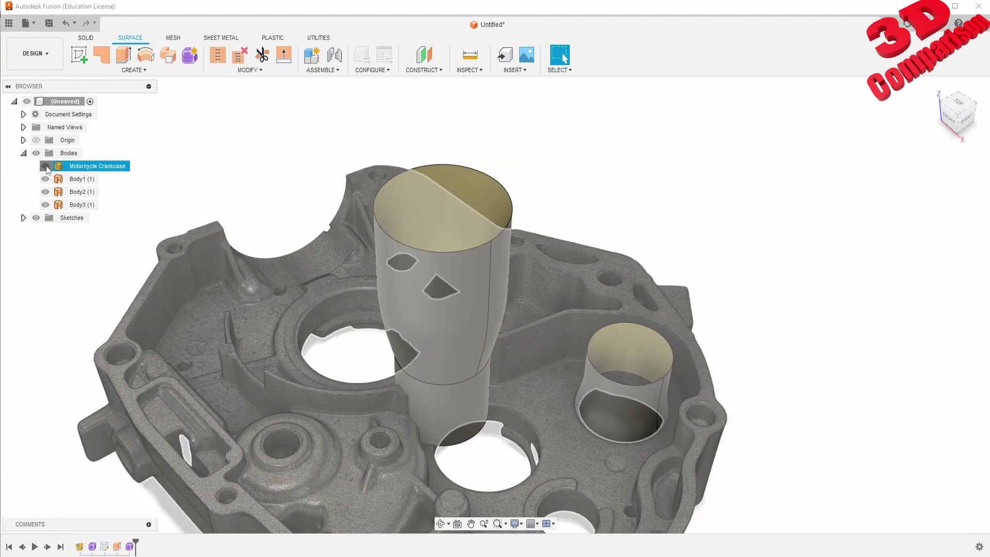
{"action": "left_click", "coordinate": [45, 165]}
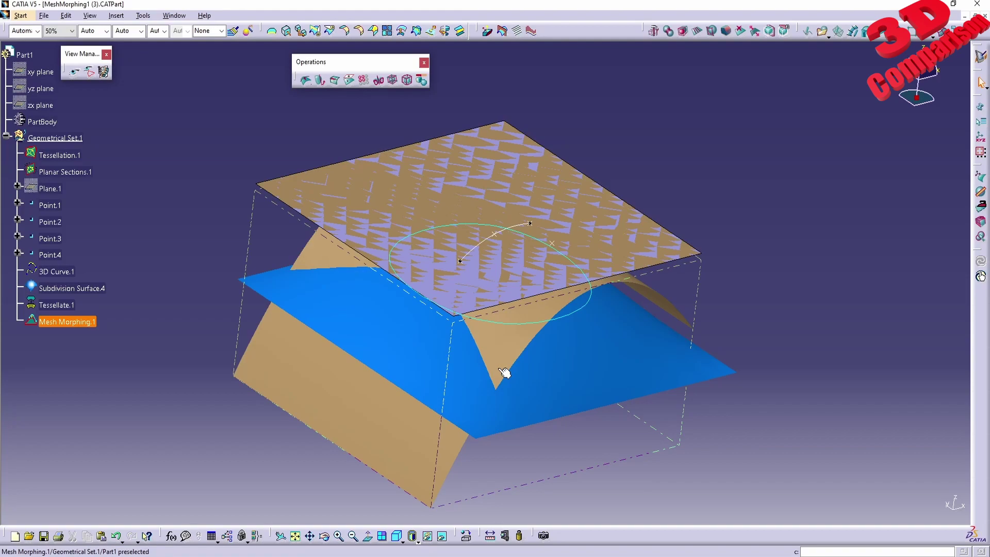
{"action": "left_click", "coordinate": [70, 288]}
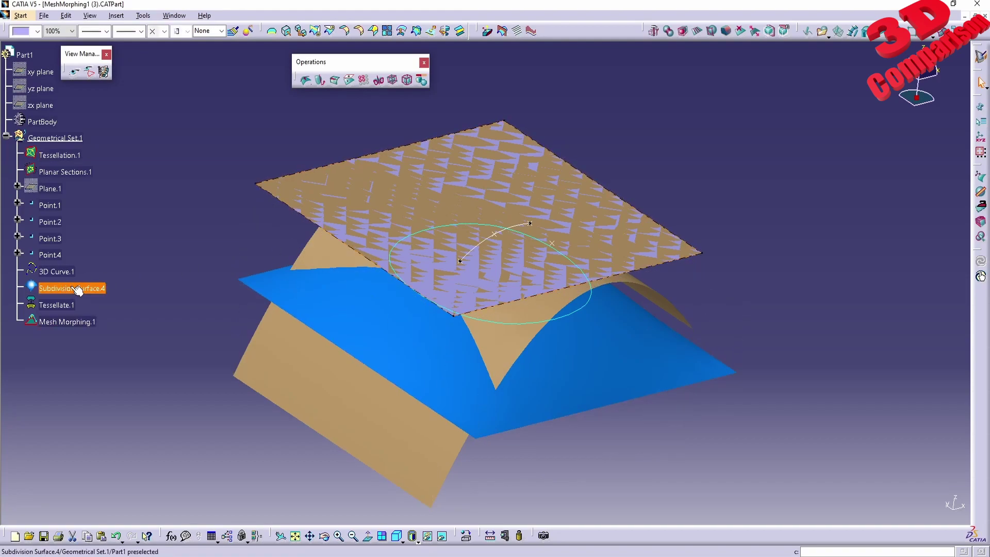